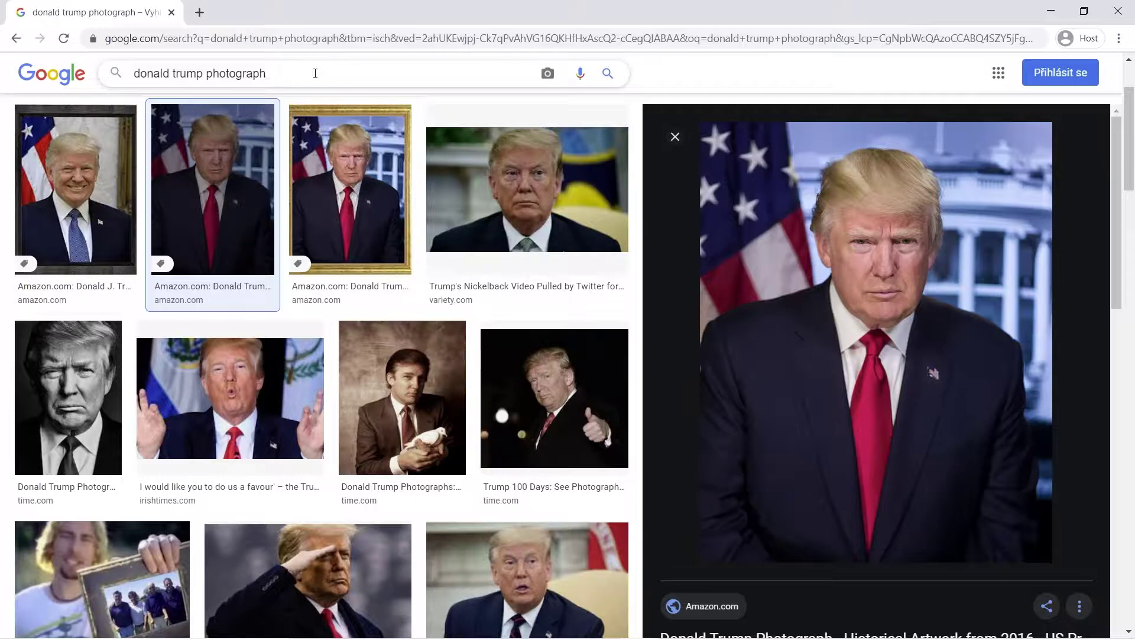
# Adjust the Google Images search query used to find the White House portrait.
pyautogui.moveTo(328, 70); pyautogui.dragTo(125, 79)
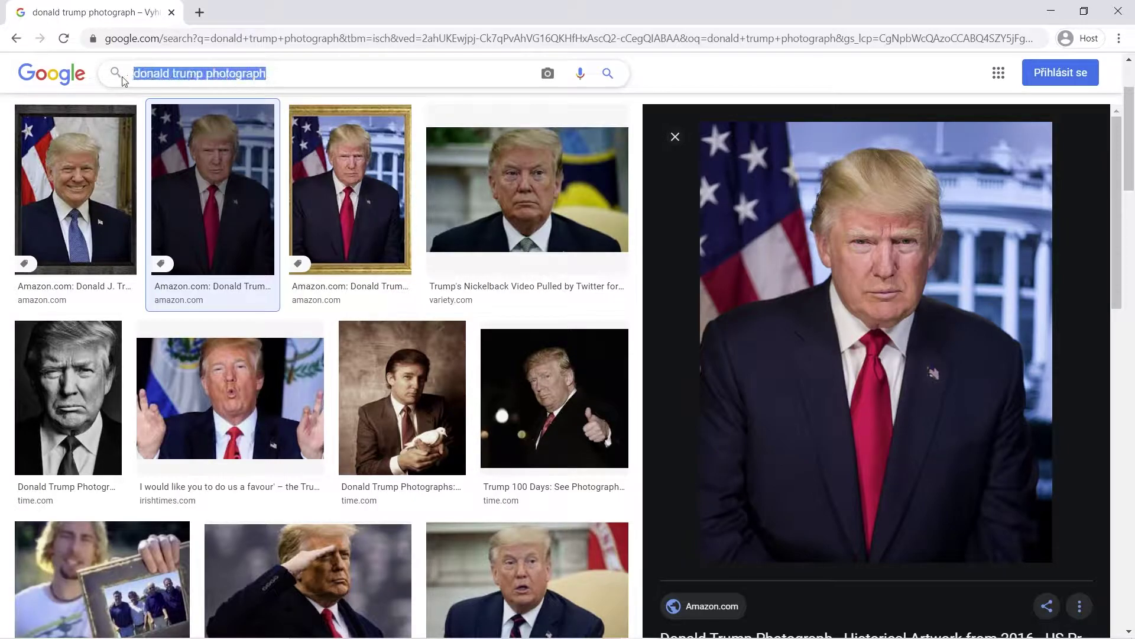
pyautogui.click(217, 71)
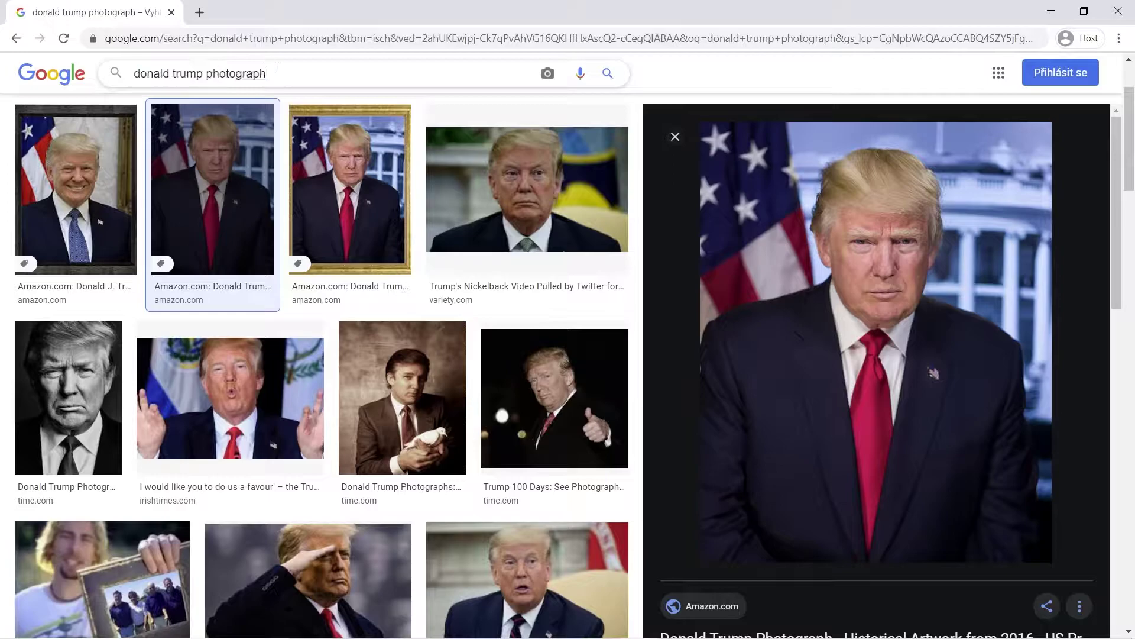
pyautogui.click(499, 69)
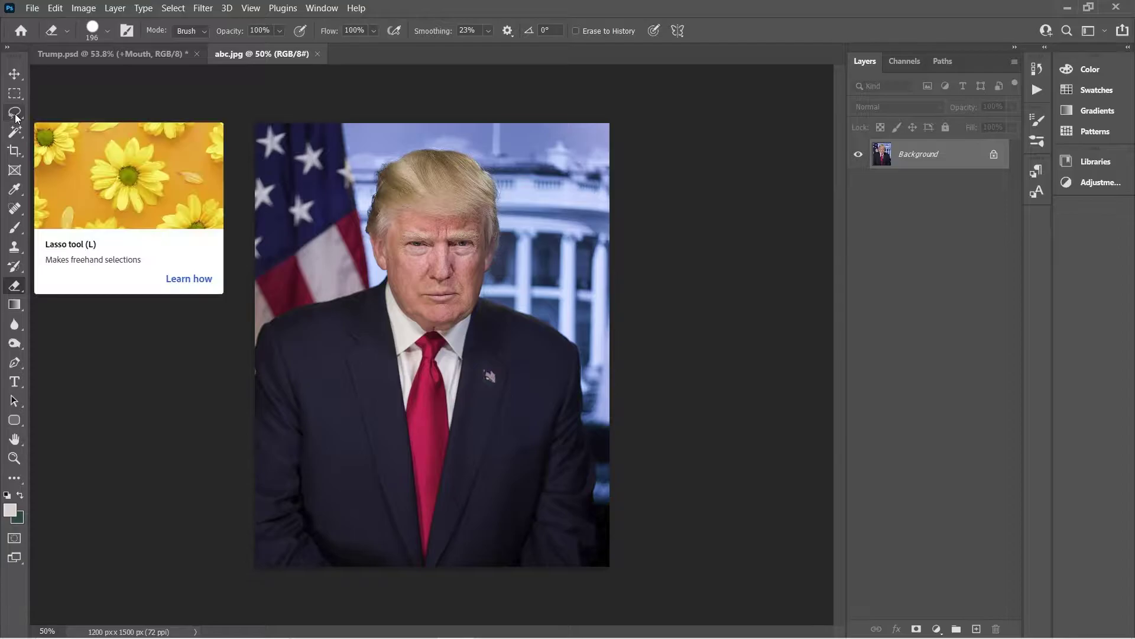
# Select the flag and White House background, refining the selection around the hair and shoulder.
pyautogui.click(15, 132)
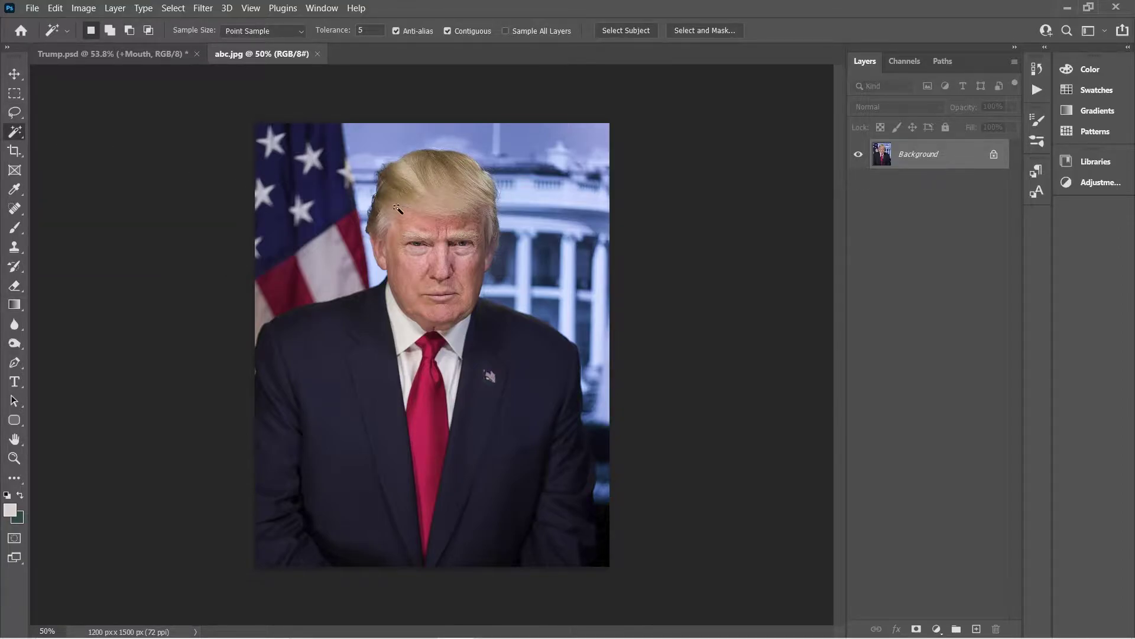
pyautogui.click(329, 372)
pyautogui.press('l')
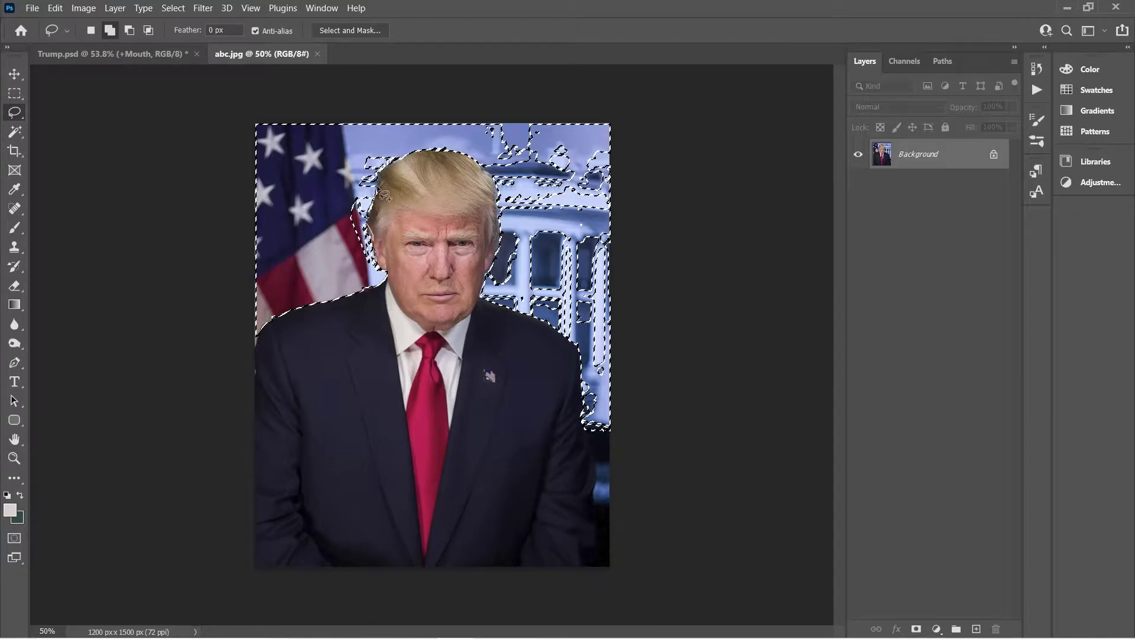
pyautogui.moveTo(417, 140); pyautogui.dragTo(462, 155)
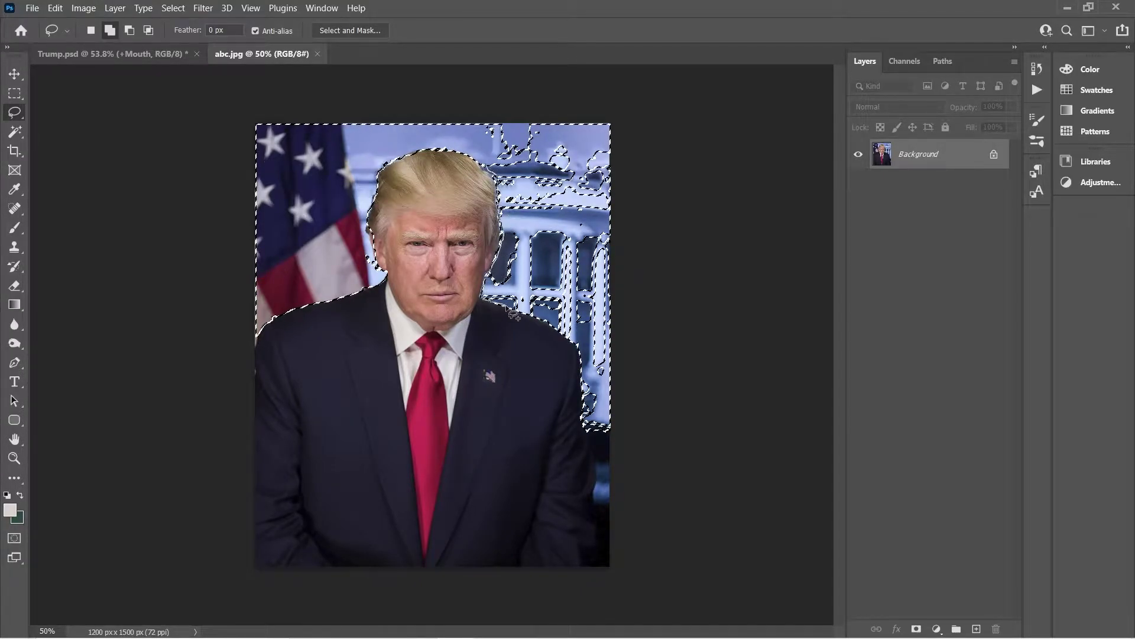
pyautogui.moveTo(572, 340); pyautogui.dragTo(591, 426)
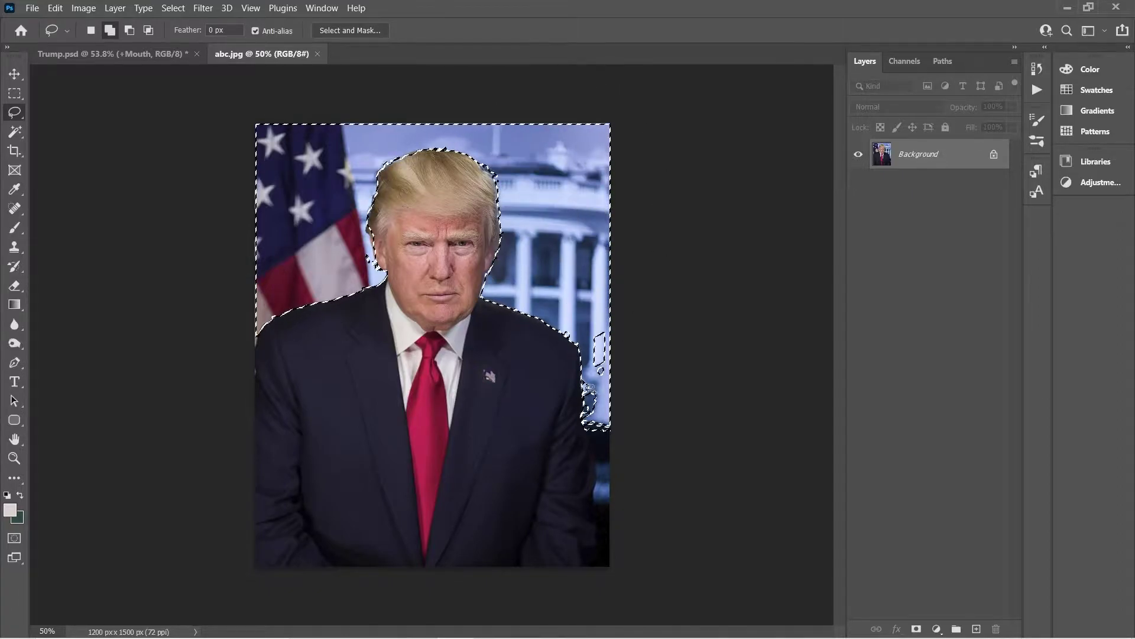
pyautogui.moveTo(609, 543); pyautogui.dragTo(610, 567)
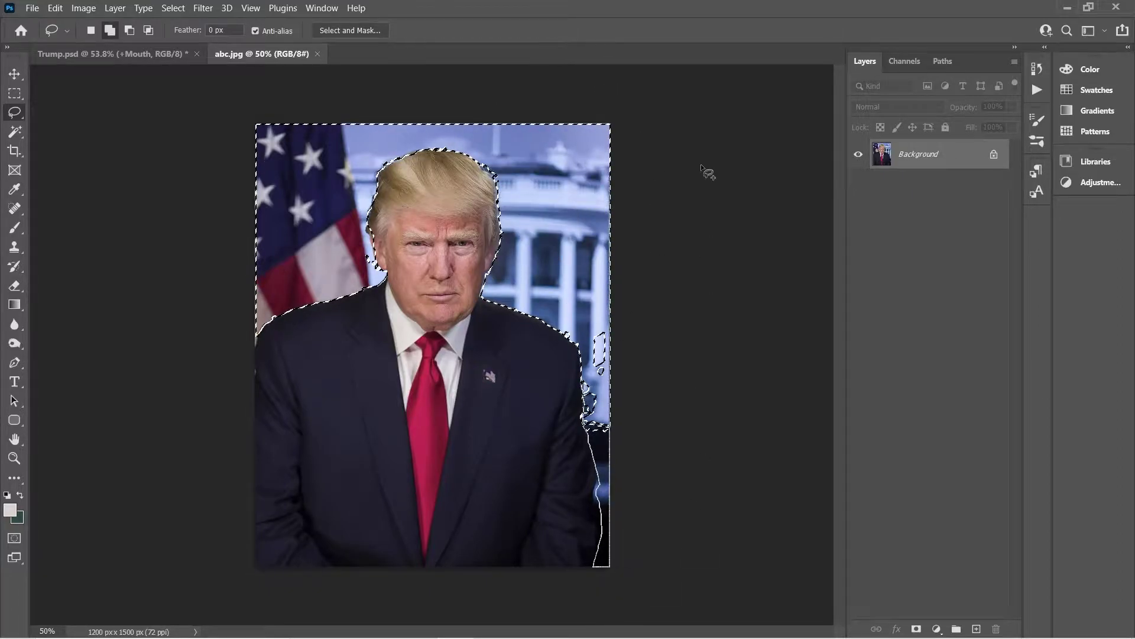
# Unlock the Background as Layer 0 and delete the selected background to transparency.
pyautogui.scroll(1, 534, 320)
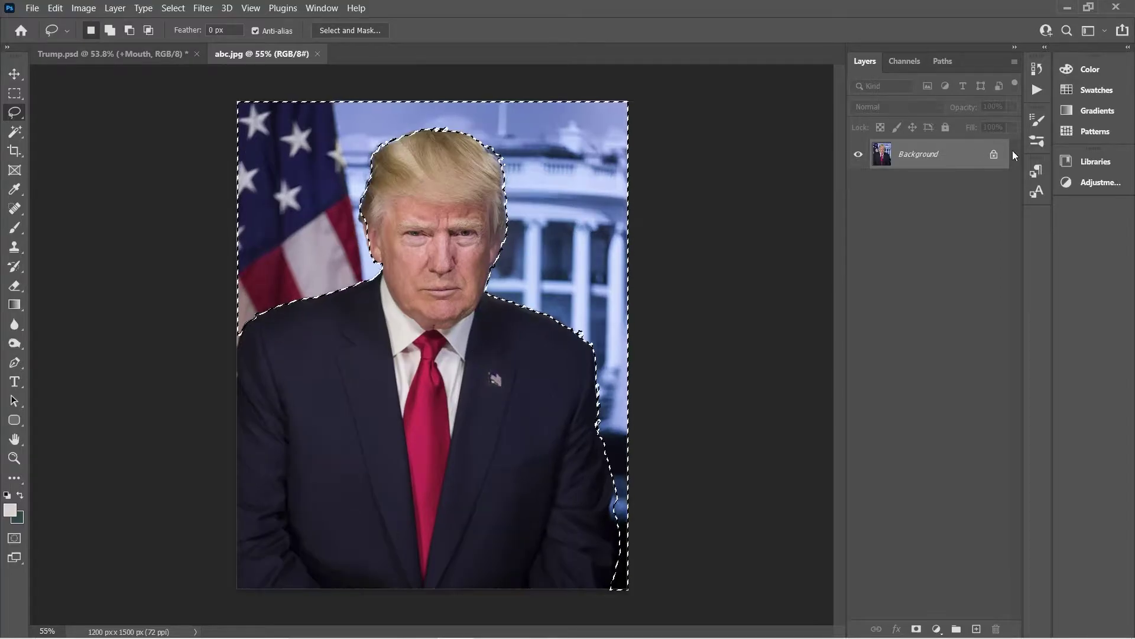
pyautogui.click(993, 153)
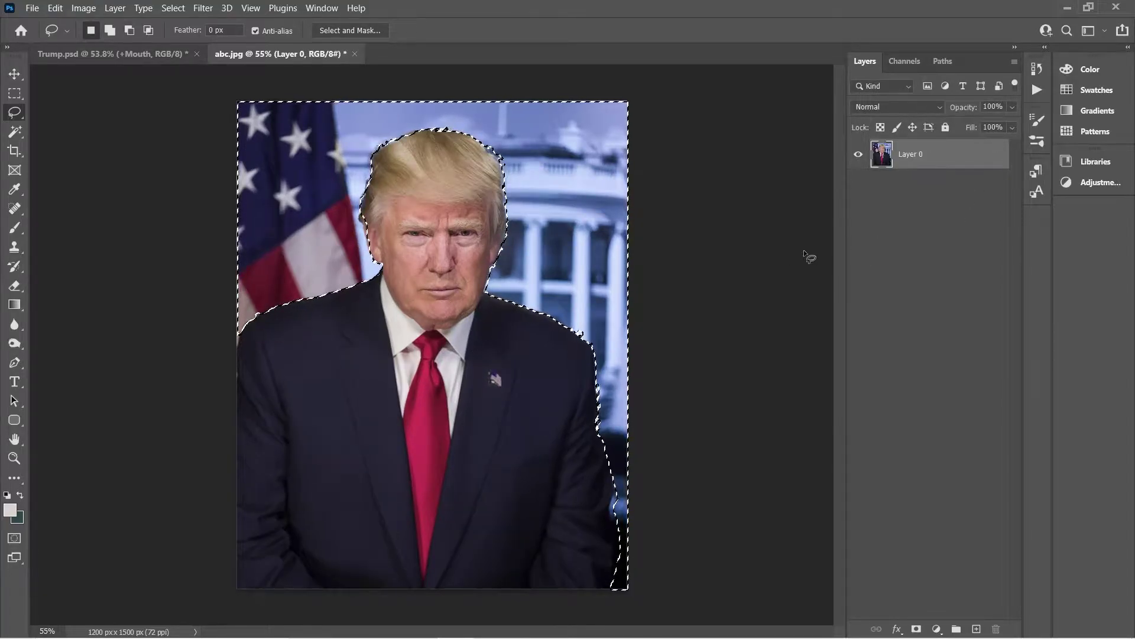
pyautogui.press('Delete')
# Trace the nose with the Lasso and copy it onto a new Layer 1.
pyautogui.scroll(1, 751, 253)
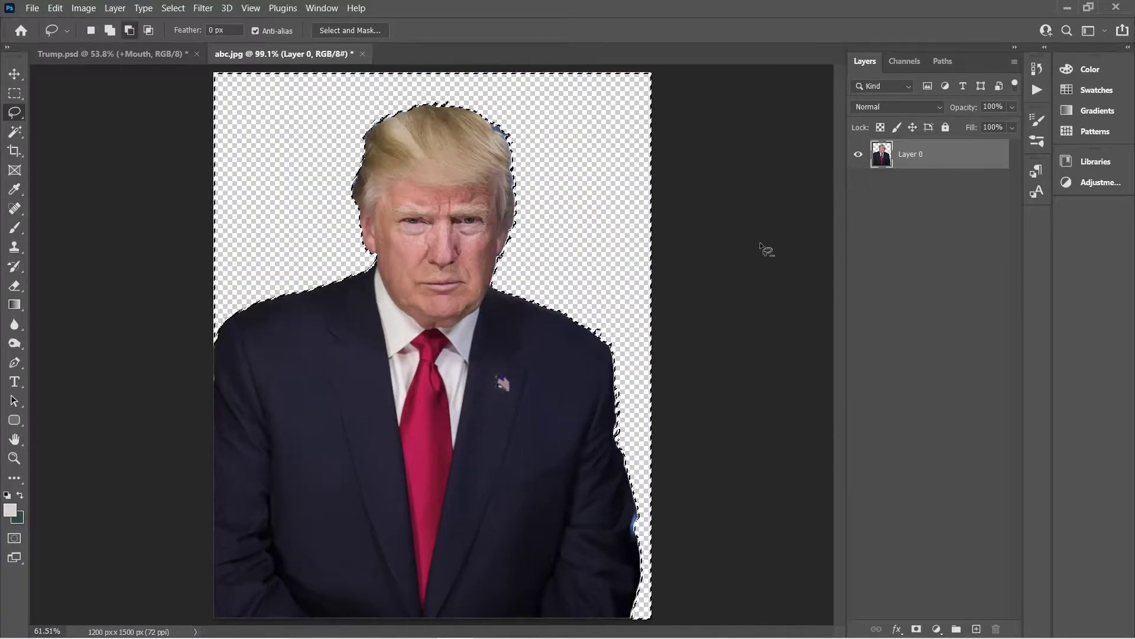
pyautogui.scroll(-2, 607, 253)
pyautogui.scroll(3, 550, 233)
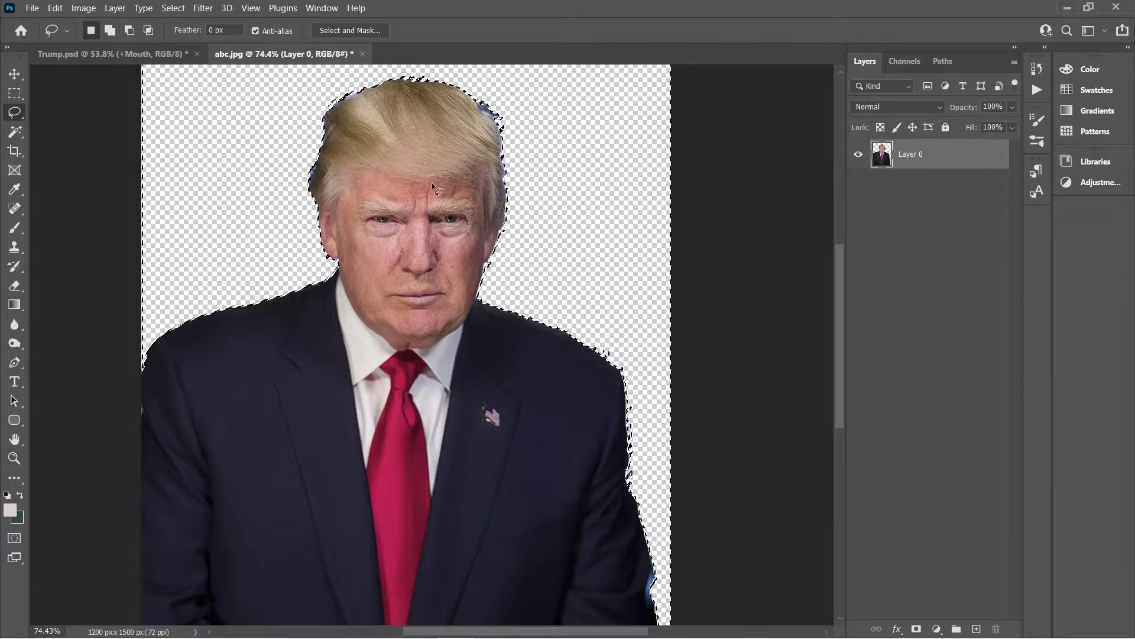
pyautogui.press('alt')
pyautogui.scroll(4, 435, 269)
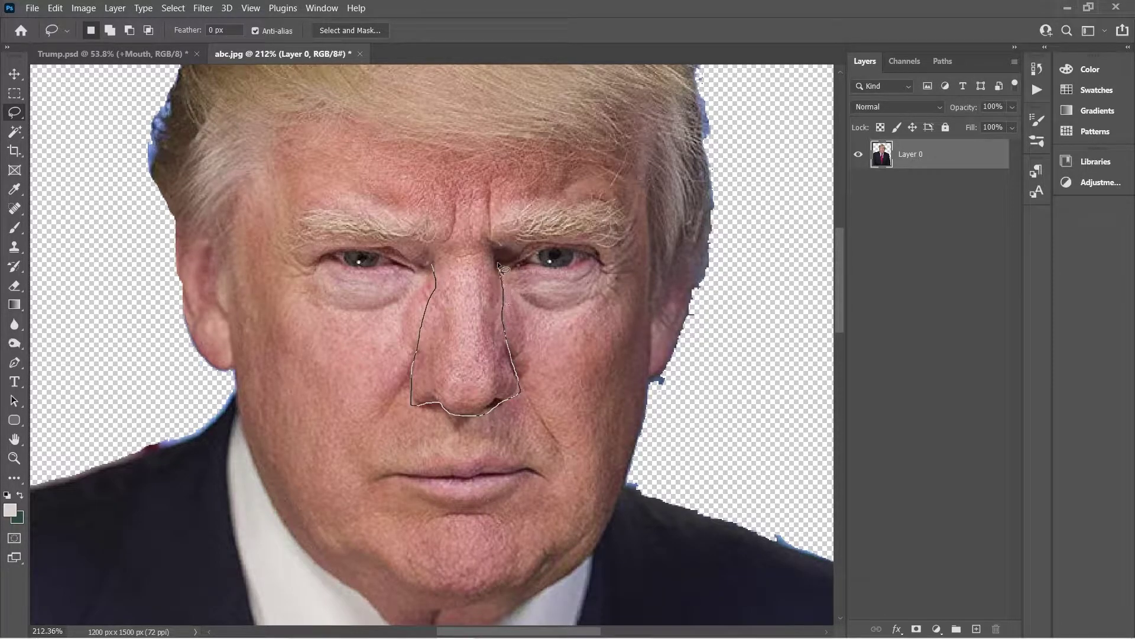
pyautogui.moveTo(441, 252); pyautogui.dragTo(435, 267)
pyautogui.hotkey('ctrl', 'j')
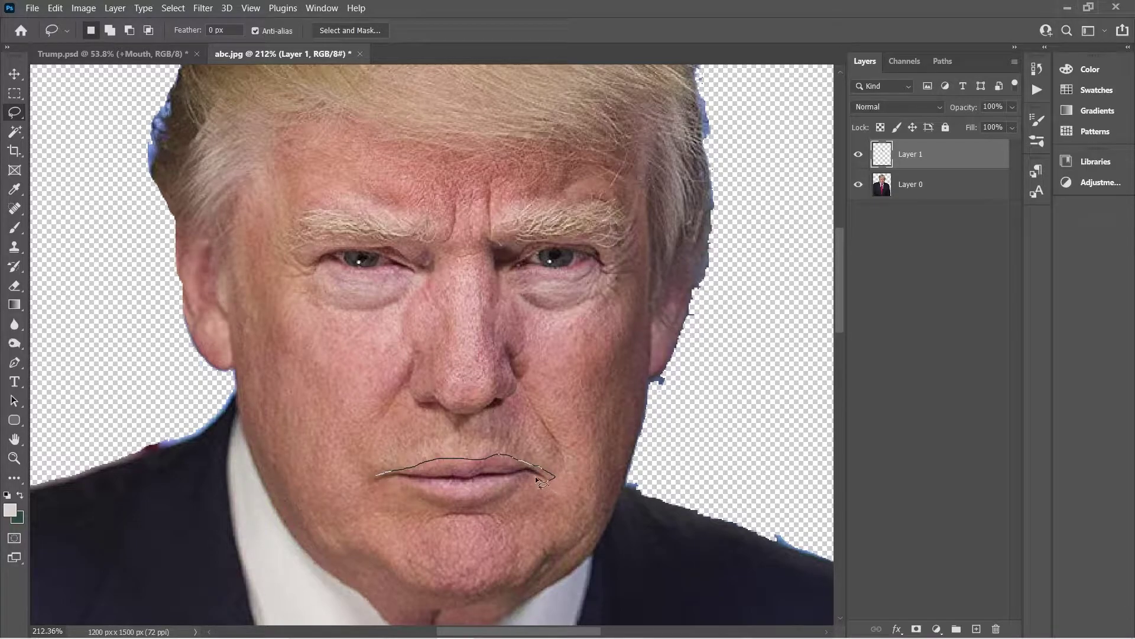
# Copy the mouth and both eyebrows onto their own new layers.
pyautogui.moveTo(434, 503); pyautogui.dragTo(437, 504)
pyautogui.hotkey('ctrl', 'j')
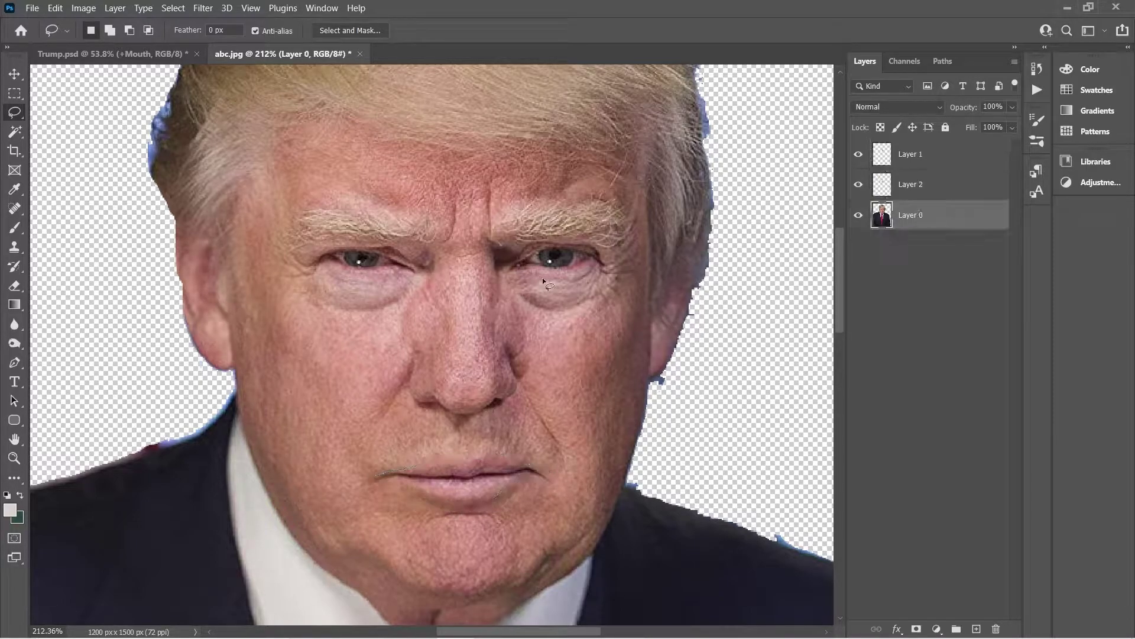
pyautogui.moveTo(402, 223); pyautogui.dragTo(439, 237)
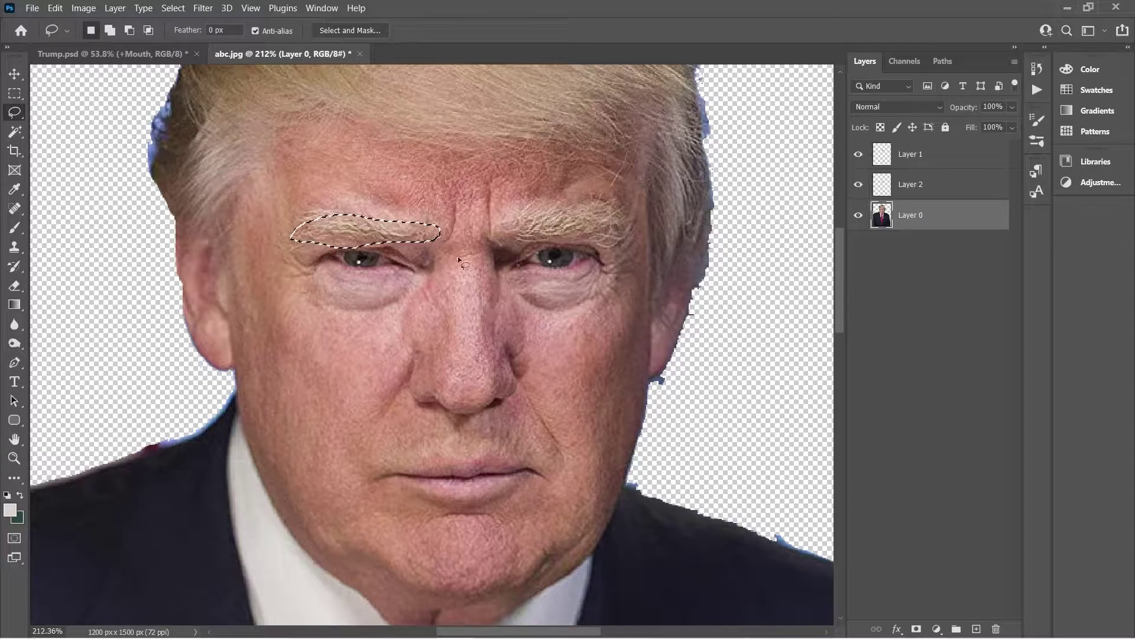
pyautogui.hotkey('ctrl', 'j')
pyautogui.moveTo(597, 239); pyautogui.dragTo(503, 227)
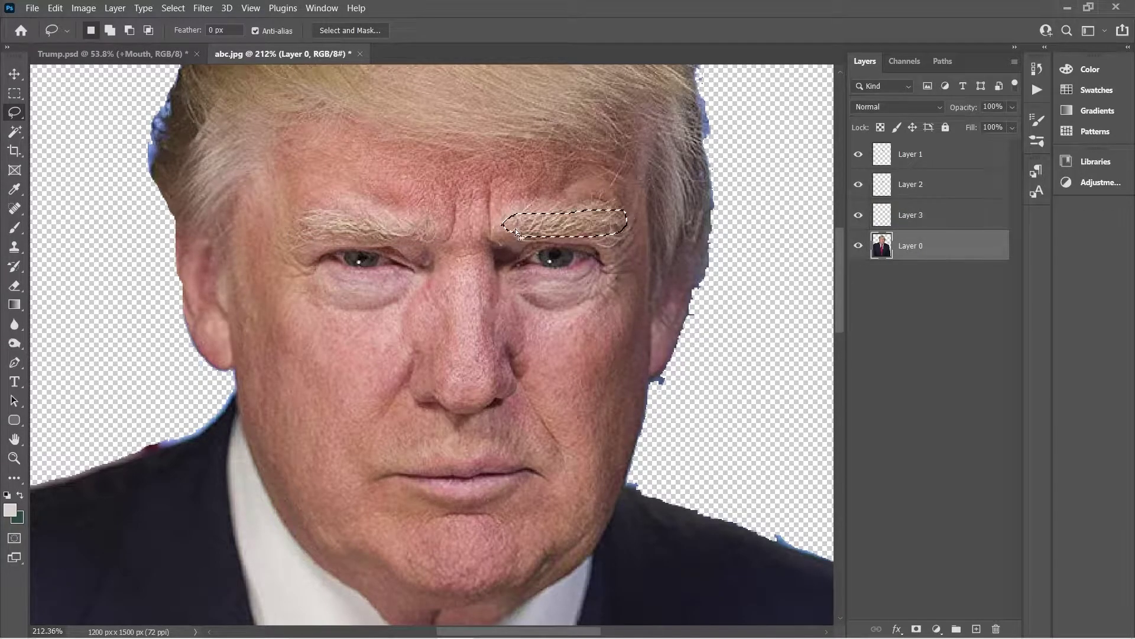
pyautogui.hotkey('ctrl', 'j')
# Lasso one eye and copy it onto a new layer.
pyautogui.scroll(5, 522, 299)
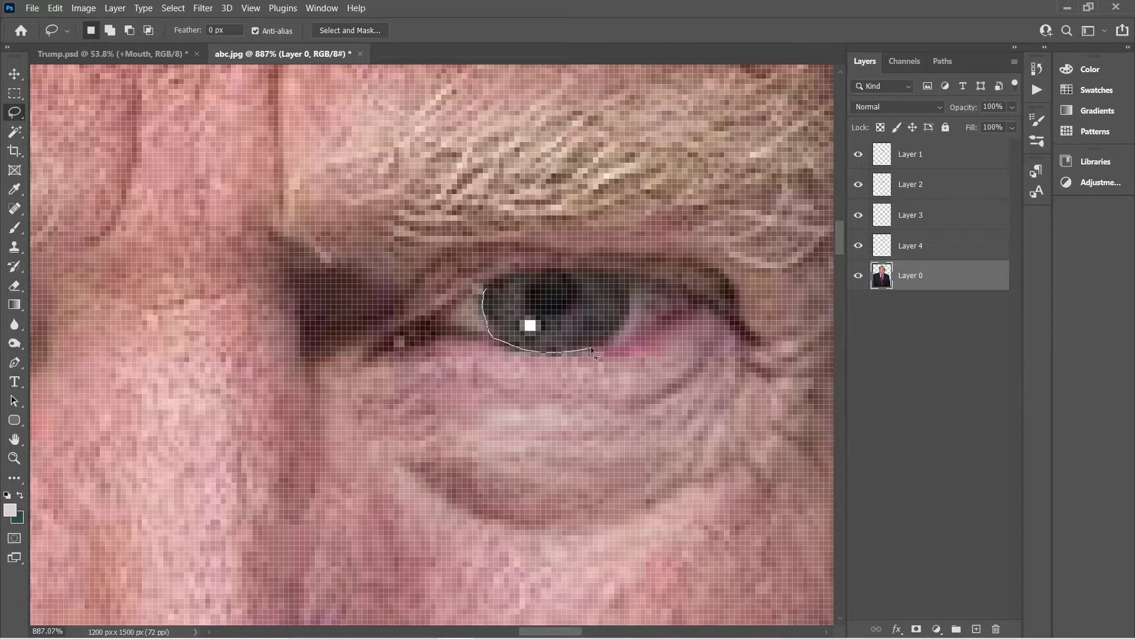
pyautogui.moveTo(491, 290); pyautogui.dragTo(489, 287)
pyautogui.hotkey('ctrl', 'j')
# Paint over the selected eye with sampled skin colour using the Brush.
pyautogui.scroll(-5, 244, 414)
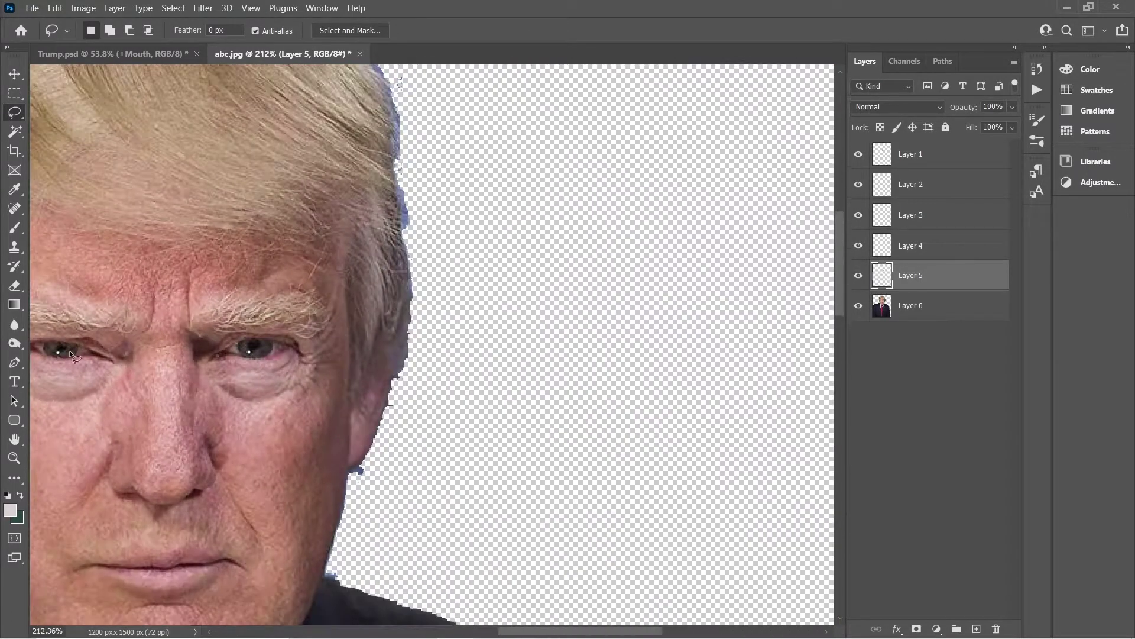
pyautogui.scroll(5, 244, 414)
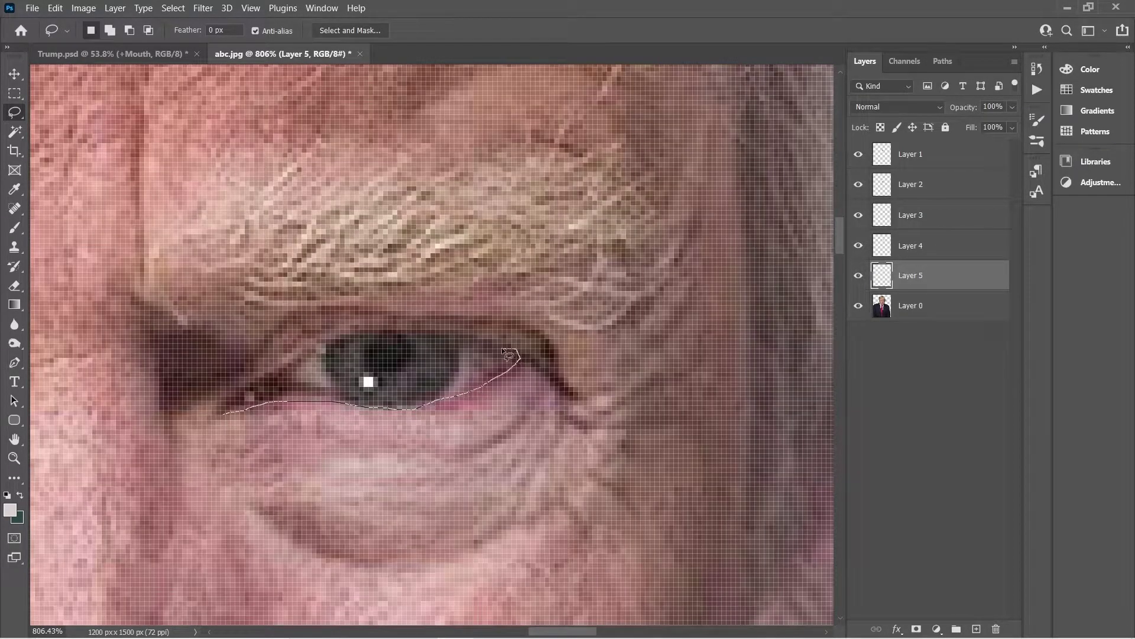
pyautogui.moveTo(244, 402); pyautogui.dragTo(234, 408)
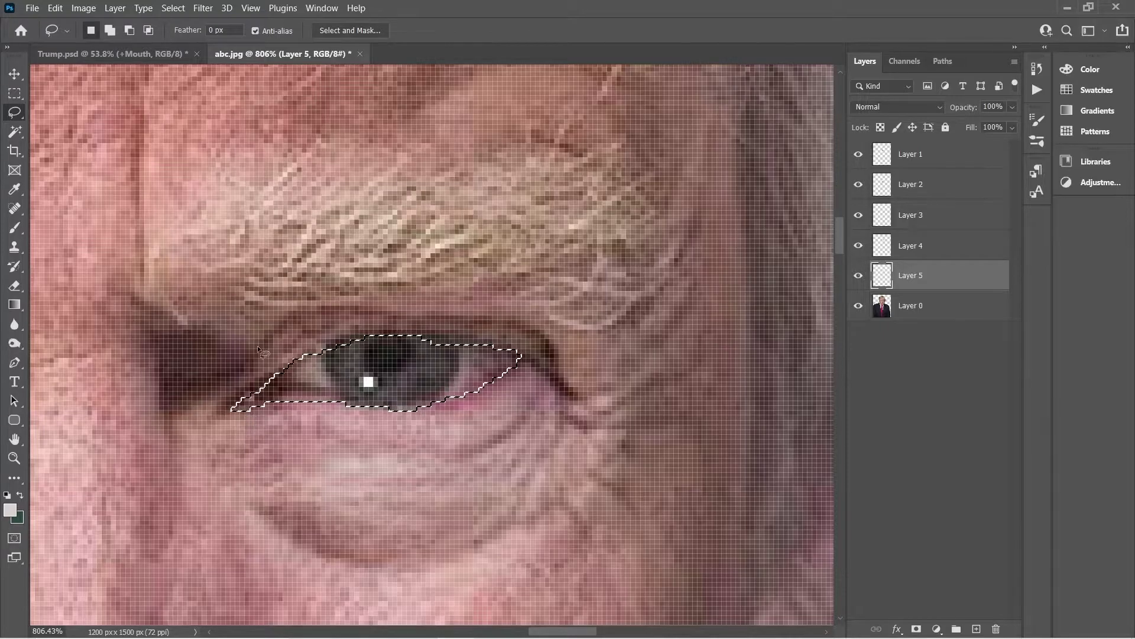
pyautogui.press('b')
pyautogui.keyDown('alt'); pyautogui.click(321, 373); pyautogui.keyUp('alt')
pyautogui.moveTo(322, 373)
pyautogui.mouseDown()
pyautogui.moveTo(426, 366)
pyautogui.moveTo(411, 383)
pyautogui.moveTo(347, 370)
pyautogui.moveTo(385, 353)
pyautogui.moveTo(361, 361)
pyautogui.moveTo(469, 369)
pyautogui.moveTo(396, 376)
pyautogui.moveTo(409, 355)
pyautogui.moveTo(326, 375)
pyautogui.moveTo(456, 365)
pyautogui.moveTo(340, 383)
pyautogui.mouseUp()
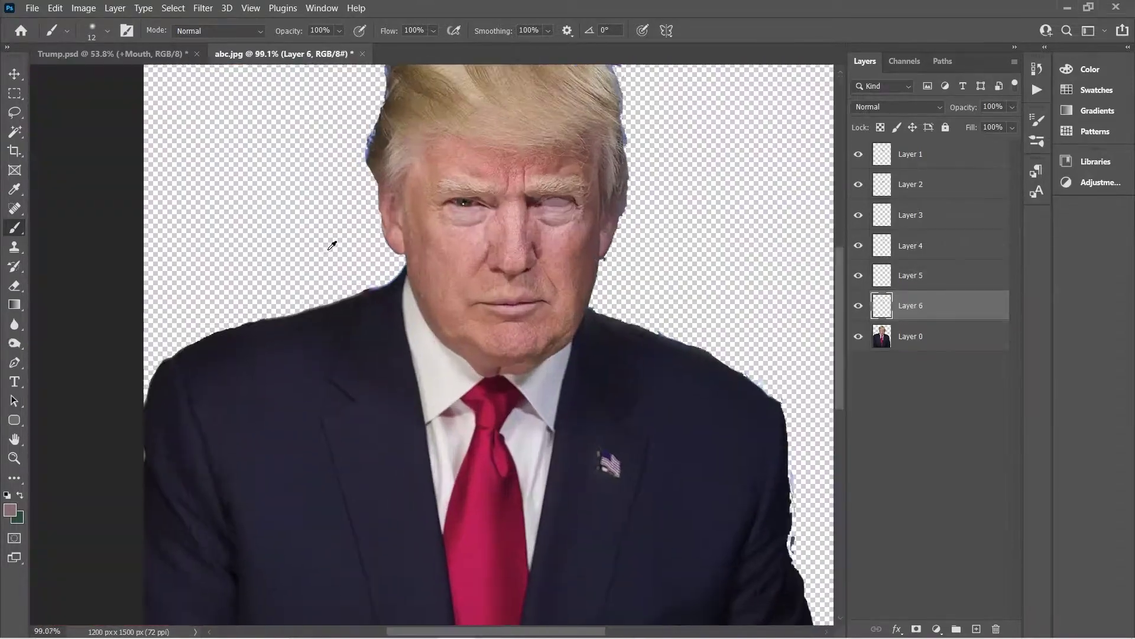
# Choose the Content-Aware Spot Healing Brush and set its size to 31 px.
pyautogui.scroll(-3, 332, 244)
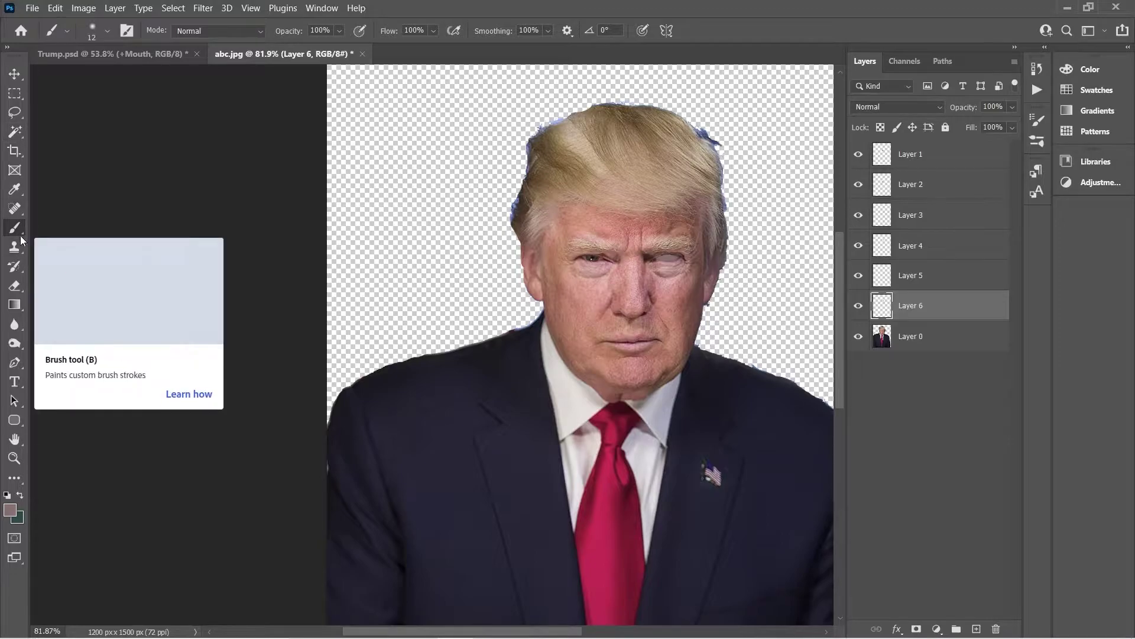
pyautogui.click(14, 285)
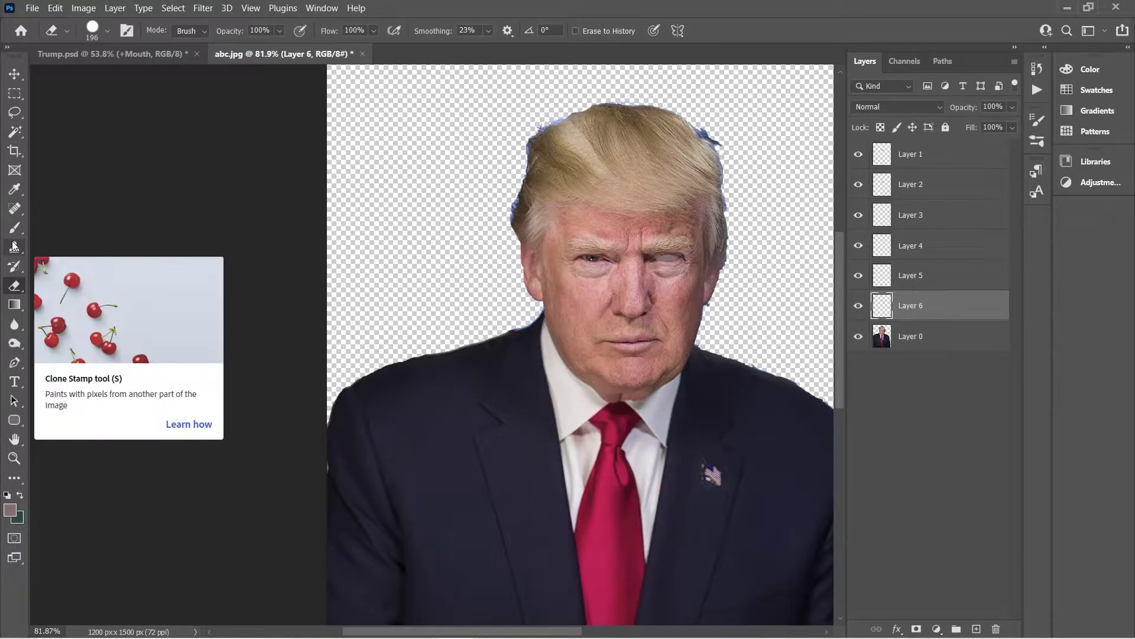
pyautogui.click(15, 208)
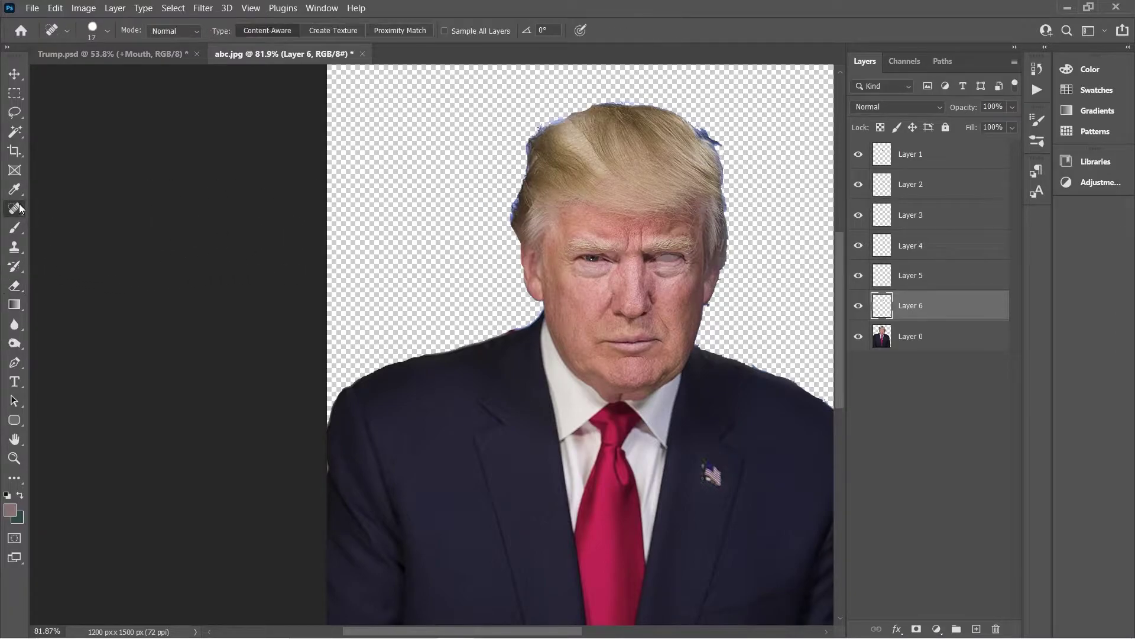
pyautogui.click(21, 234)
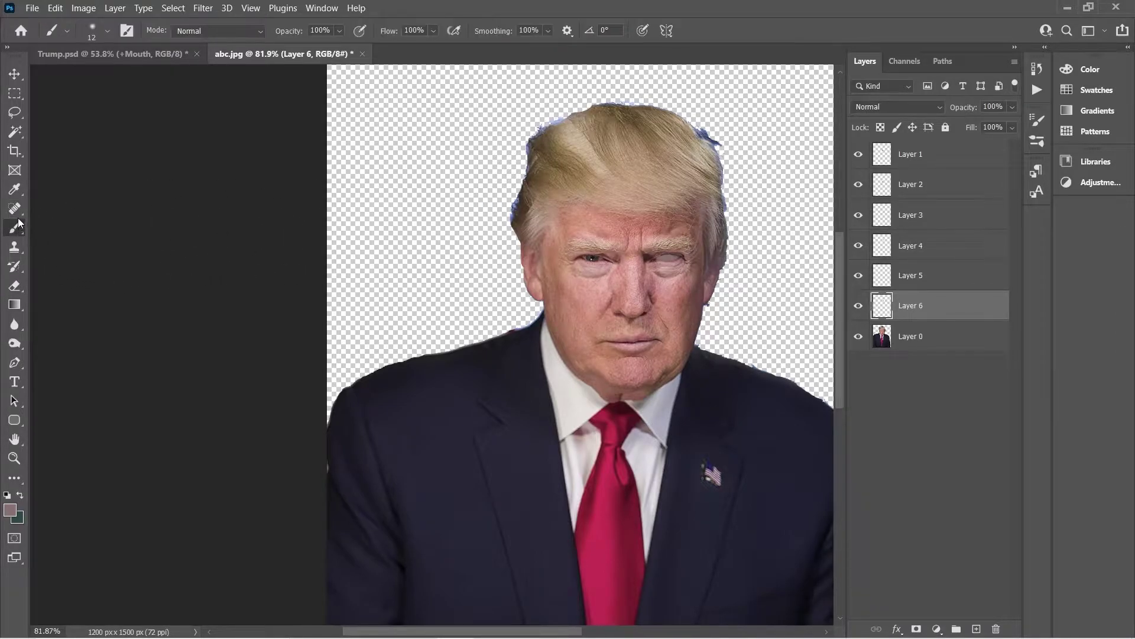
pyautogui.click(17, 214)
pyautogui.scroll(3, 783, 327)
pyautogui.rightClick(497, 361)
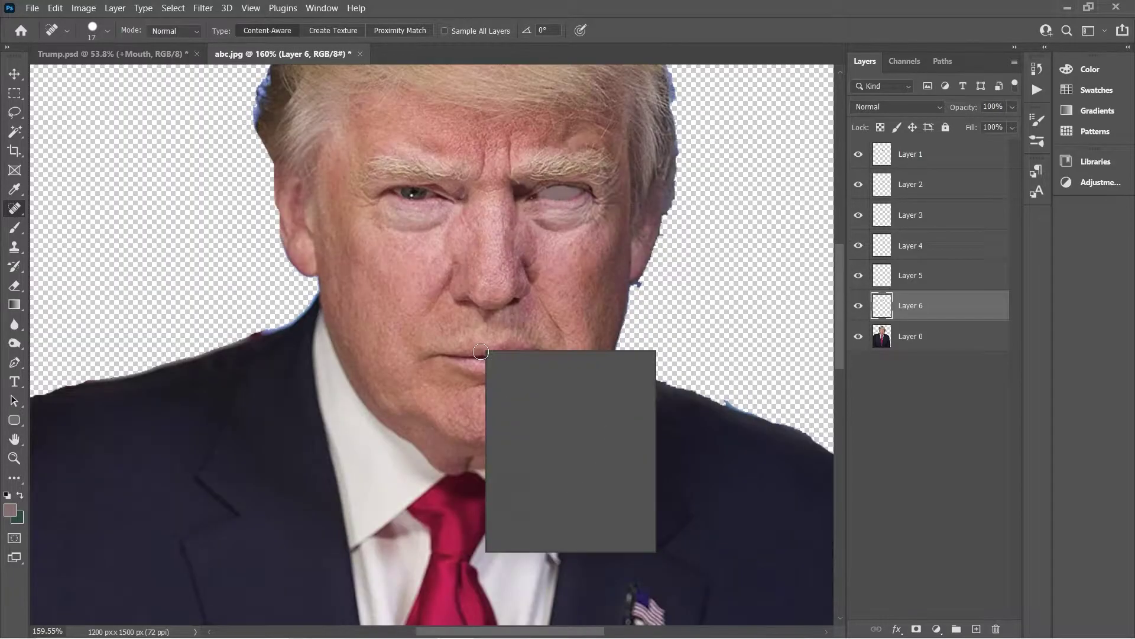
pyautogui.moveTo(521, 385); pyautogui.dragTo(521, 384)
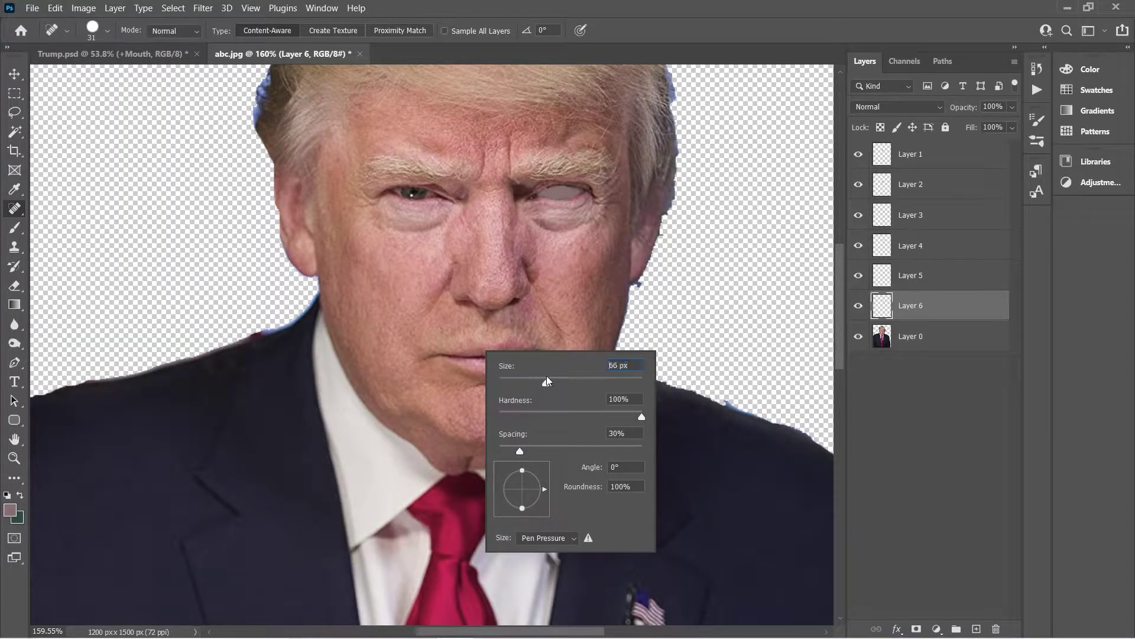
pyautogui.press('Return')
# Heal away the mouth, nose and leftover spots, shrinking the brush to 27 px.
pyautogui.moveTo(446, 362); pyautogui.dragTo(535, 361)
pyautogui.click(507, 355)
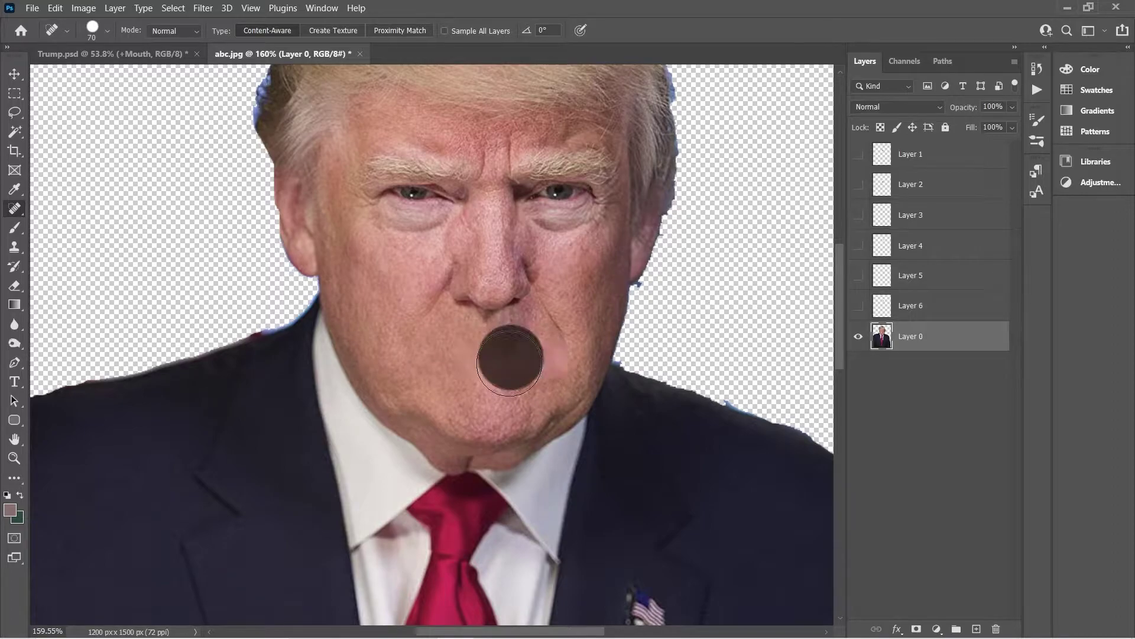
pyautogui.scroll(1, 490, 355)
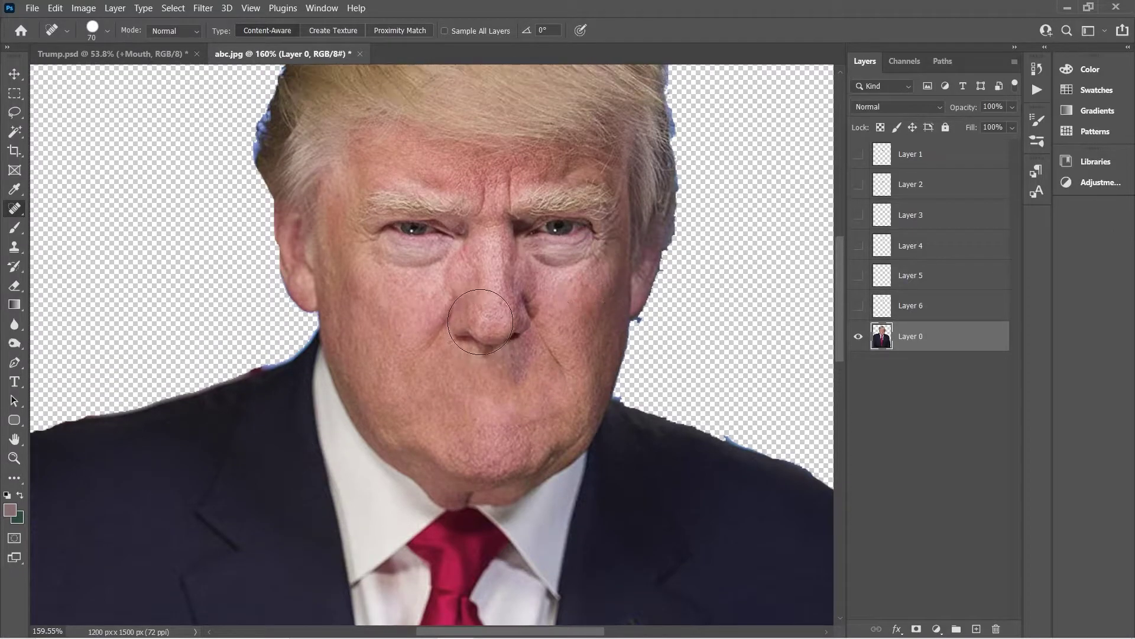
pyautogui.click(491, 344)
pyautogui.rightClick(515, 372)
pyautogui.moveTo(581, 397); pyautogui.dragTo(565, 397)
pyautogui.press('Return')
pyautogui.click(533, 349)
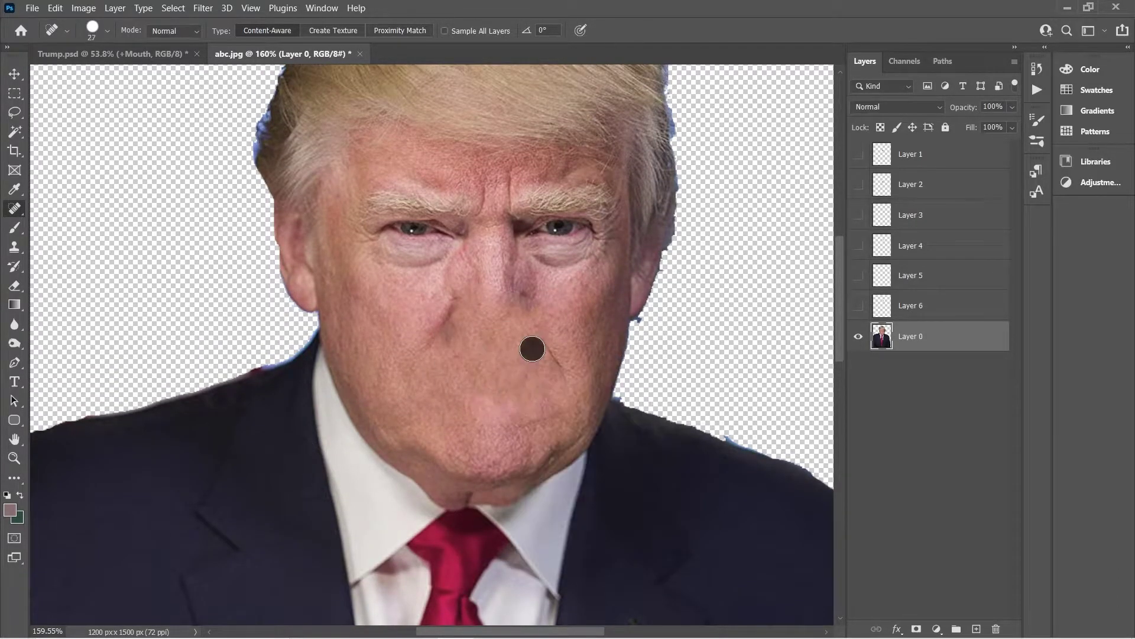
pyautogui.click(453, 341)
# Heal away both eyebrows on Layer 0.
pyautogui.scroll(3, 474, 337)
pyautogui.moveTo(458, 324); pyautogui.dragTo(370, 322)
pyautogui.moveTo(523, 324); pyautogui.dragTo(608, 321)
pyautogui.moveTo(533, 318); pyautogui.dragTo(553, 318)
# Switch to the Clone Stamp and enlarge its brush to size 23.
pyautogui.press('s')
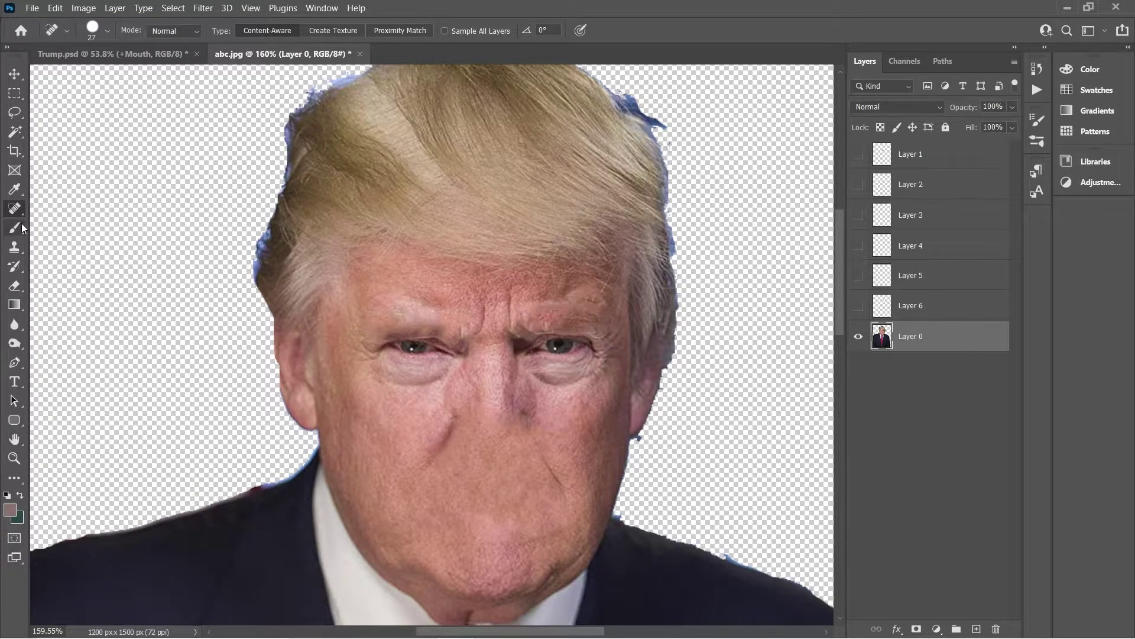
pyautogui.scroll(2, 602, 335)
pyautogui.rightClick(536, 310)
pyautogui.moveTo(615, 42); pyautogui.dragTo(619, 43)
pyautogui.press('Return')
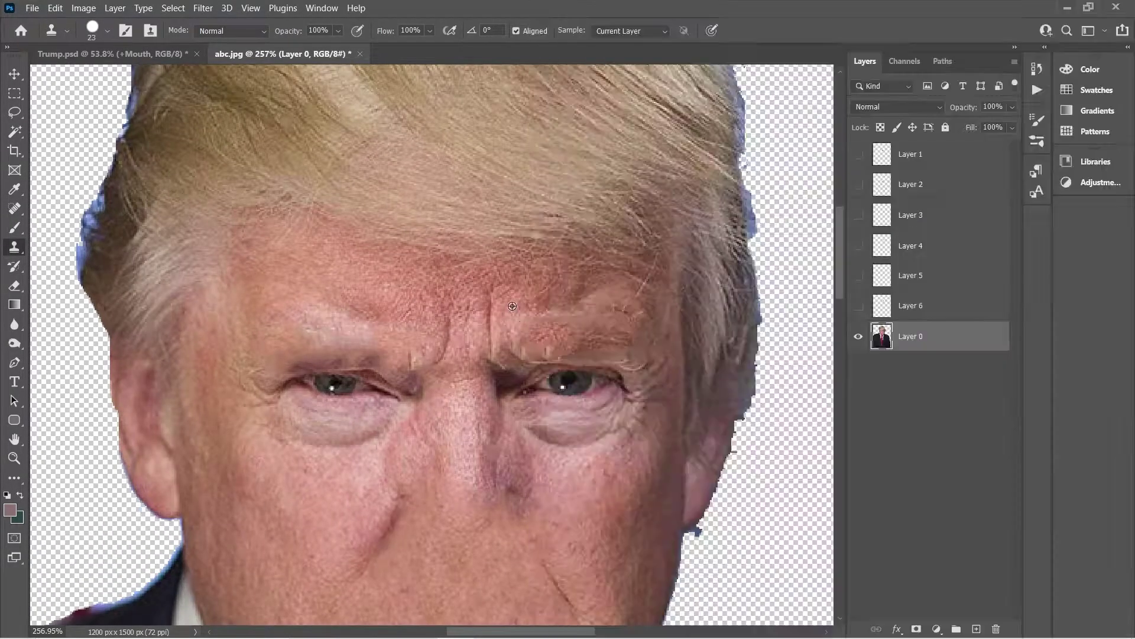
# Heal away both eyes with the Spot Healing Brush and fit the image on screen.
pyautogui.press('j')
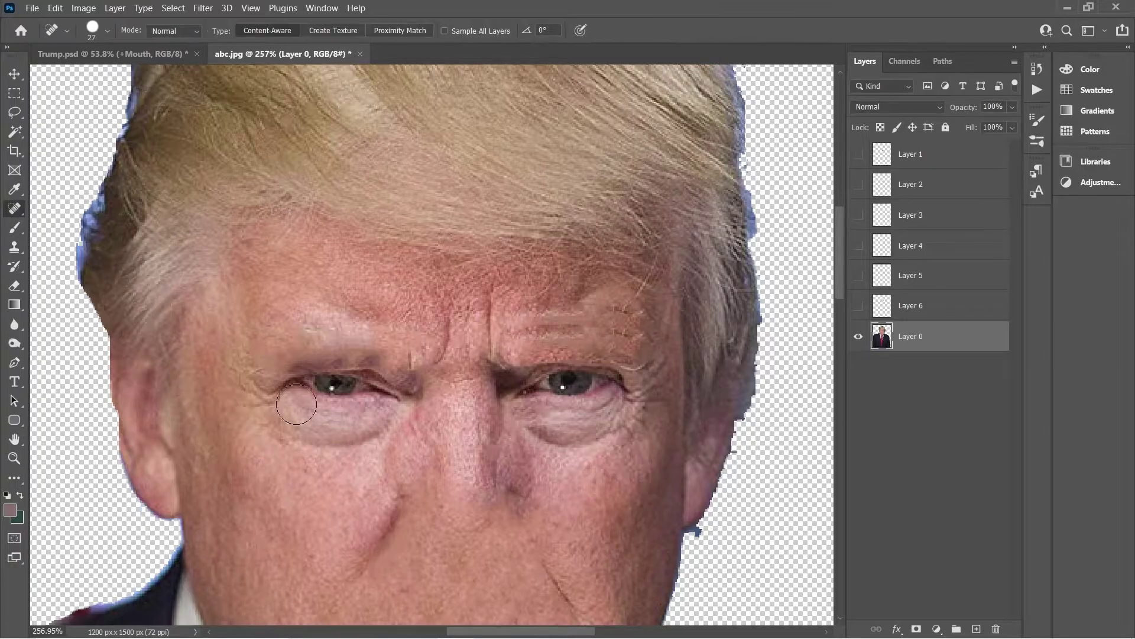
pyautogui.moveTo(281, 381); pyautogui.dragTo(405, 386)
pyautogui.moveTo(501, 425); pyautogui.dragTo(591, 385)
pyautogui.hotkey('ctrl', '0')
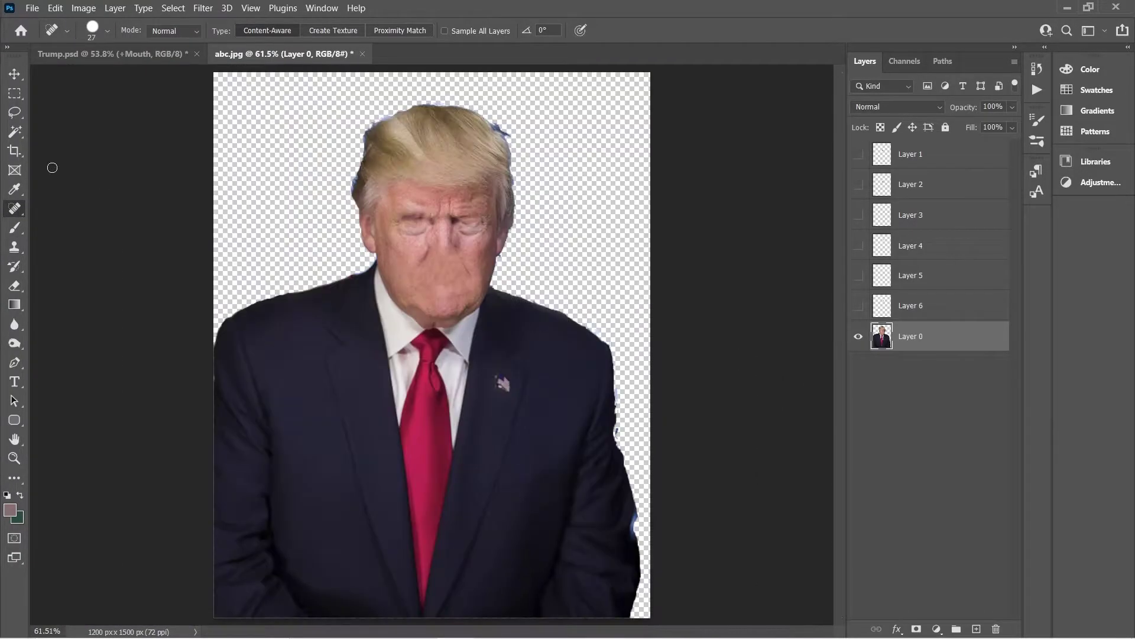
pyautogui.press('l')
pyautogui.keyDown('alt'); pyautogui.scroll(5, 513, 107); pyautogui.keyUp('alt')
# Lasso the blue fringe beside the hair and delete it.
pyautogui.moveTo(485, 236); pyautogui.dragTo(385, 146)
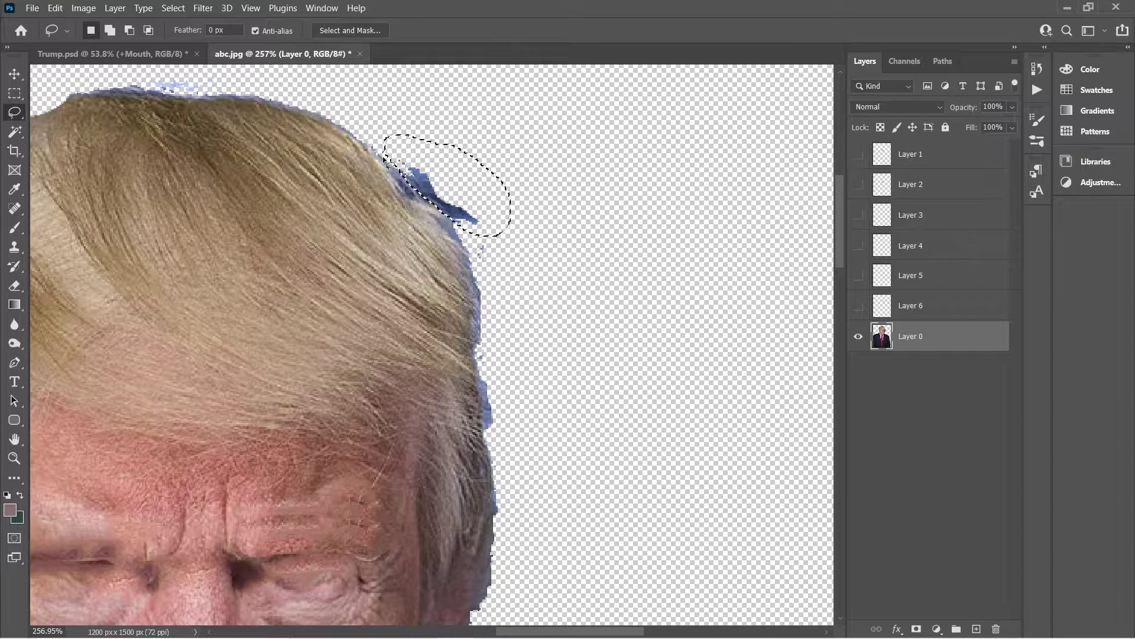
pyautogui.press('Delete')
pyautogui.moveTo(198, 86); pyautogui.dragTo(141, 85)
pyautogui.moveTo(494, 394); pyautogui.dragTo(497, 399)
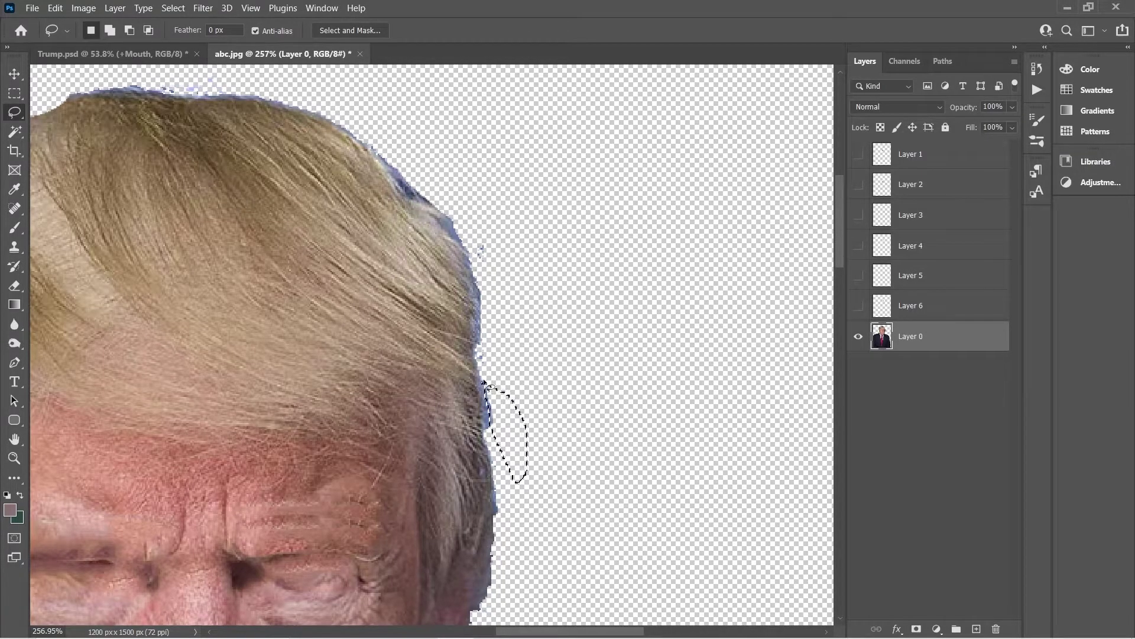
pyautogui.click(476, 237)
pyautogui.moveTo(485, 178); pyautogui.dragTo(500, 228)
pyautogui.scroll(-5, 500, 323)
pyautogui.scroll(6, 500, 322)
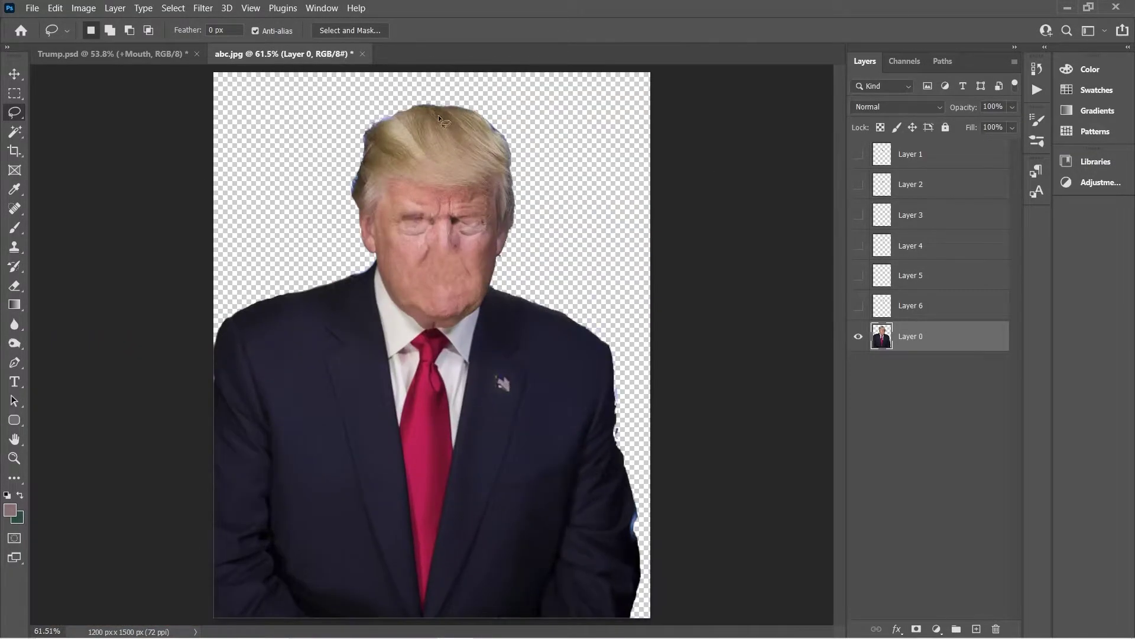
# Clone-stamp over the remaining blue edge along the hair, then zoom out.
pyautogui.click(14, 228)
pyautogui.click(14, 247)
pyautogui.moveTo(533, 189)
pyautogui.mouseDown()
pyautogui.moveTo(598, 278)
pyautogui.moveTo(636, 379)
pyautogui.moveTo(622, 459)
pyautogui.mouseUp()
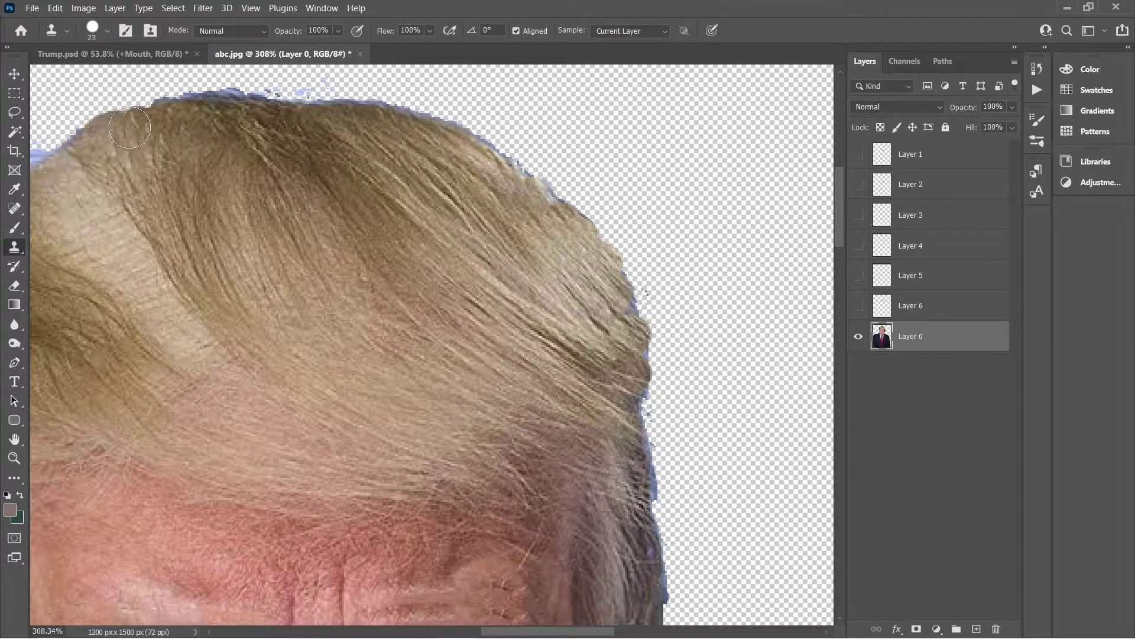
pyautogui.scroll(-2, 458, 313)
pyautogui.scroll(-4, 458, 312)
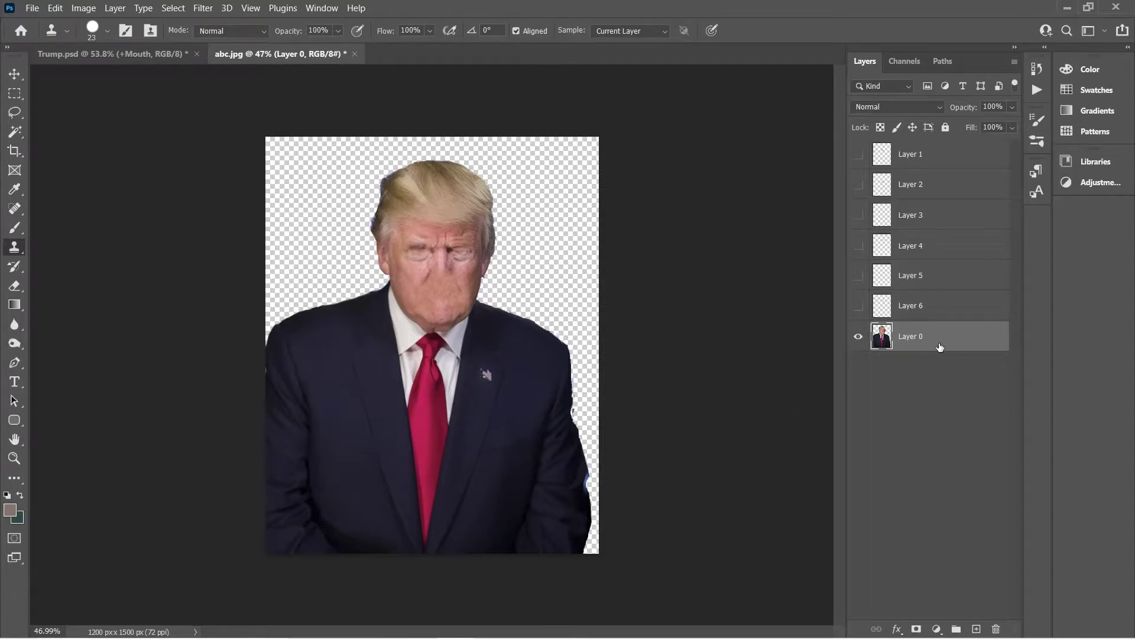
# Switch to Trump.psd and expand the +Left Eye group to inspect its layers.
pyautogui.click(123, 59)
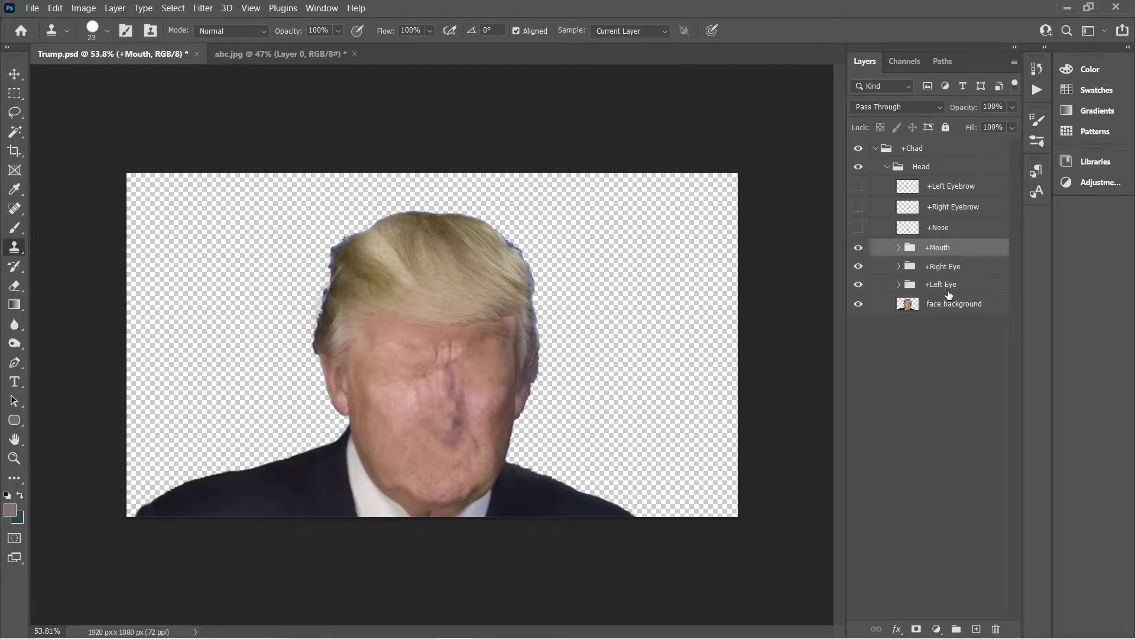
pyautogui.click(903, 285)
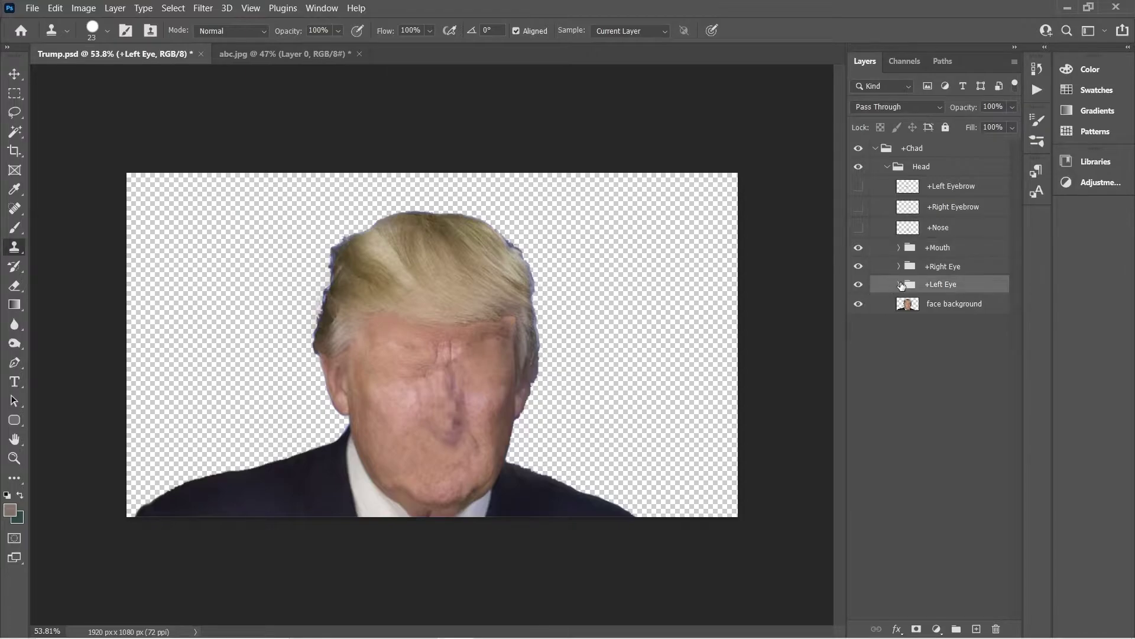
pyautogui.click(900, 285)
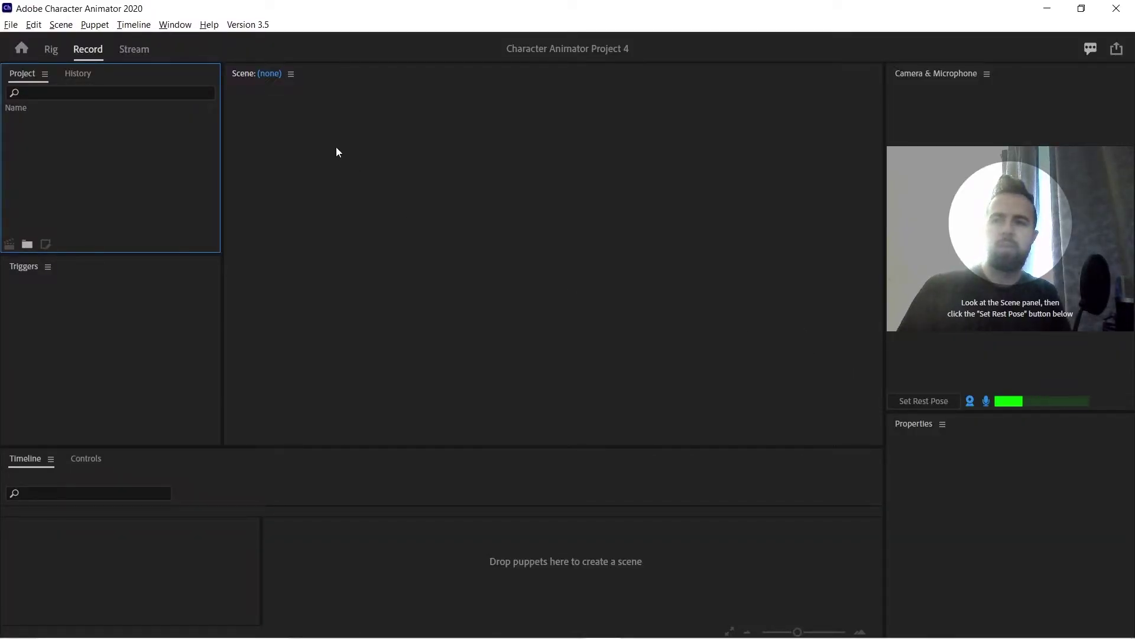
# Create a new scene from the Scene menu and name it Trup.
pyautogui.click(11, 25)
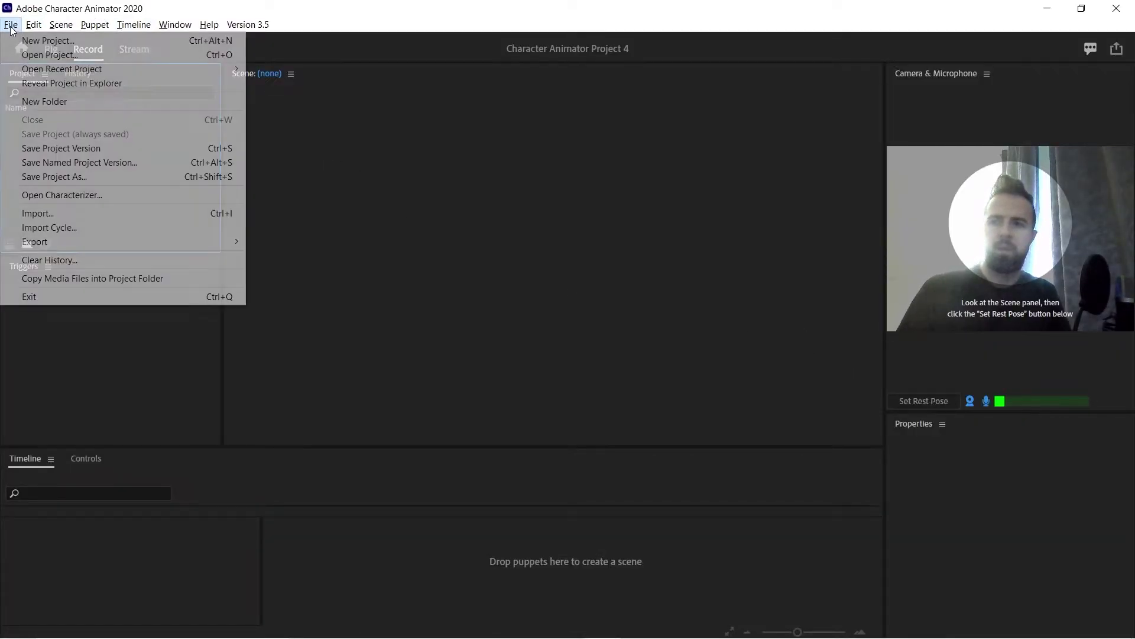
pyautogui.click(367, 179)
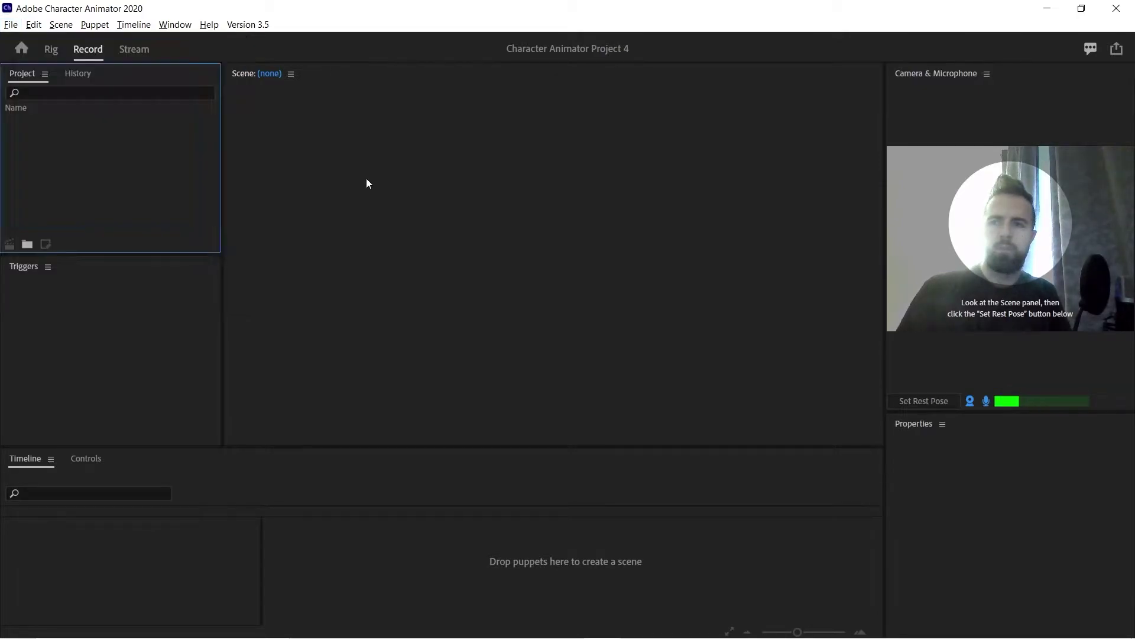
pyautogui.click(361, 179)
pyautogui.click(119, 172)
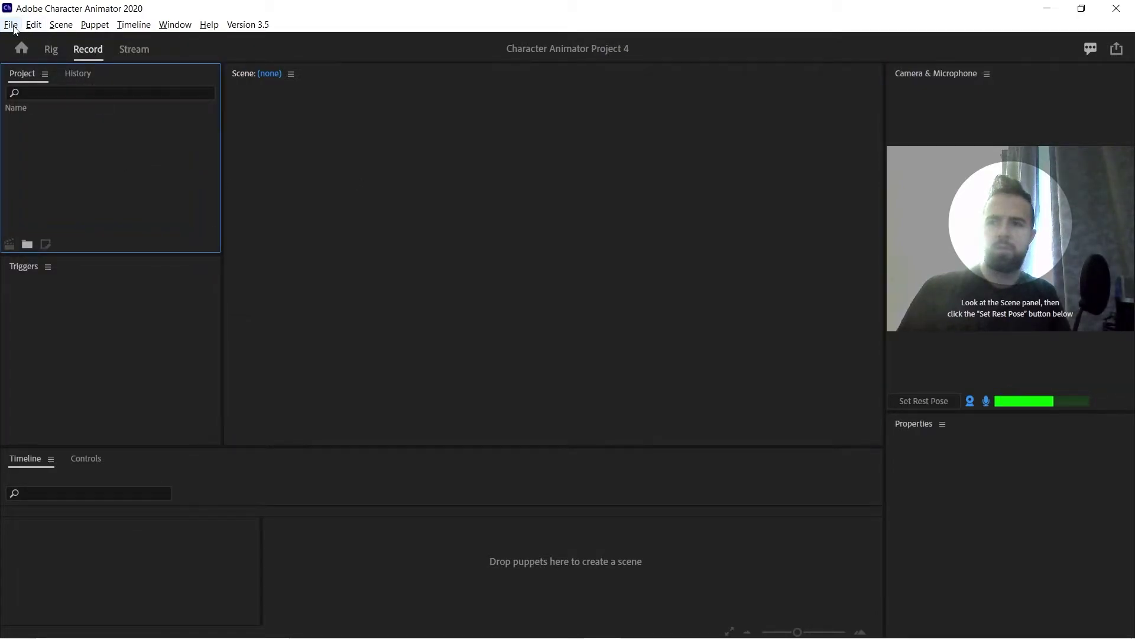
pyautogui.click(61, 25)
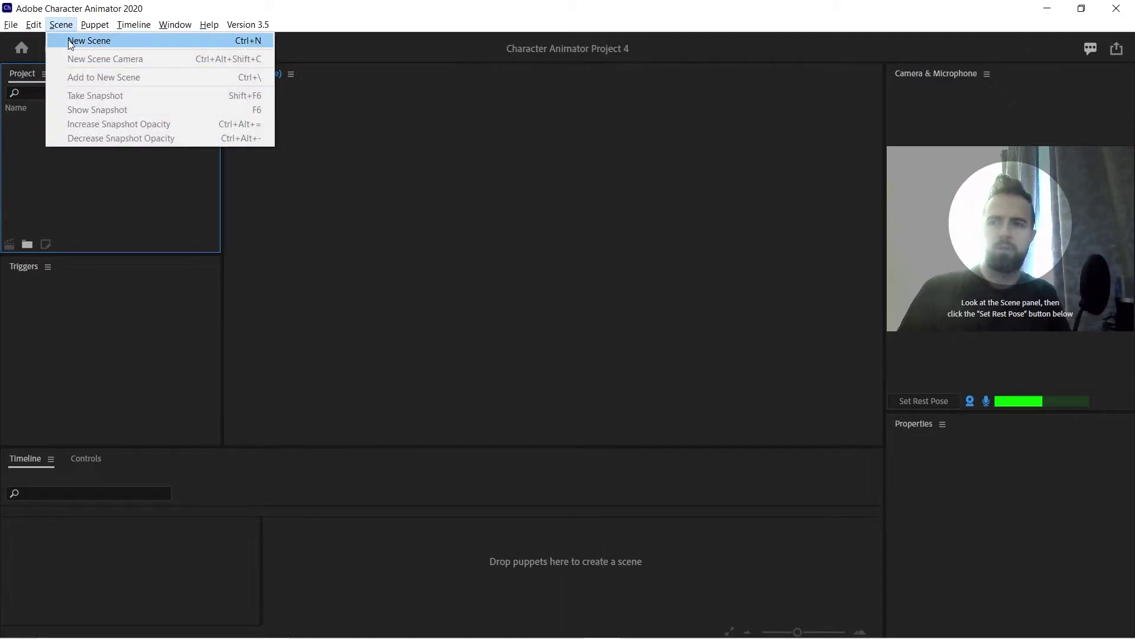
pyautogui.click(69, 40)
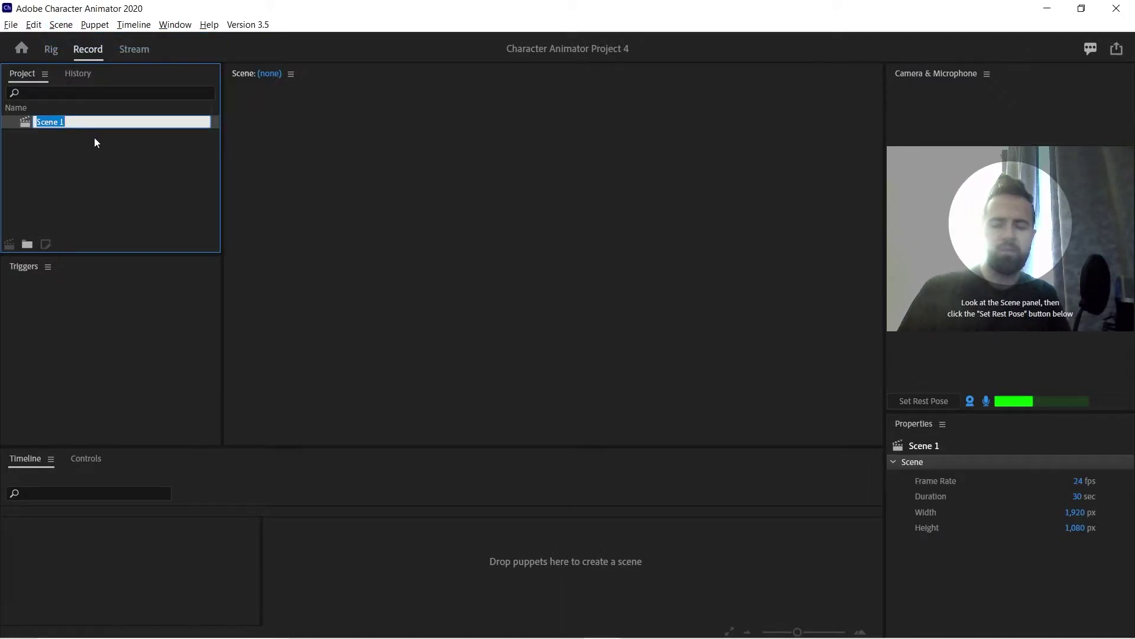
pyautogui.write('Trup')
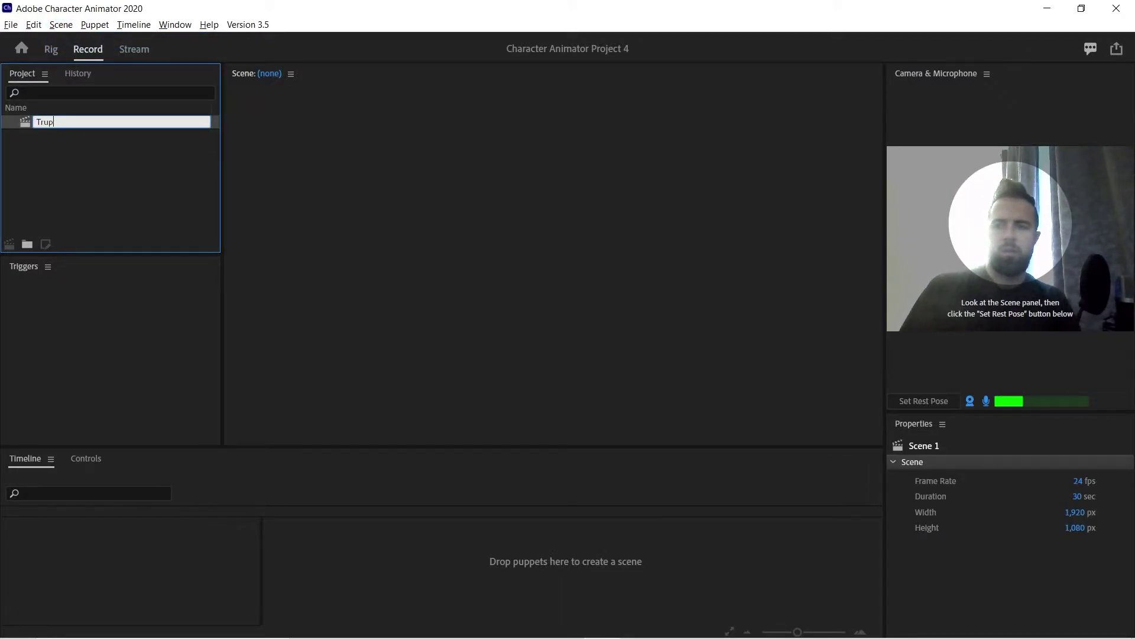
pyautogui.press('Return')
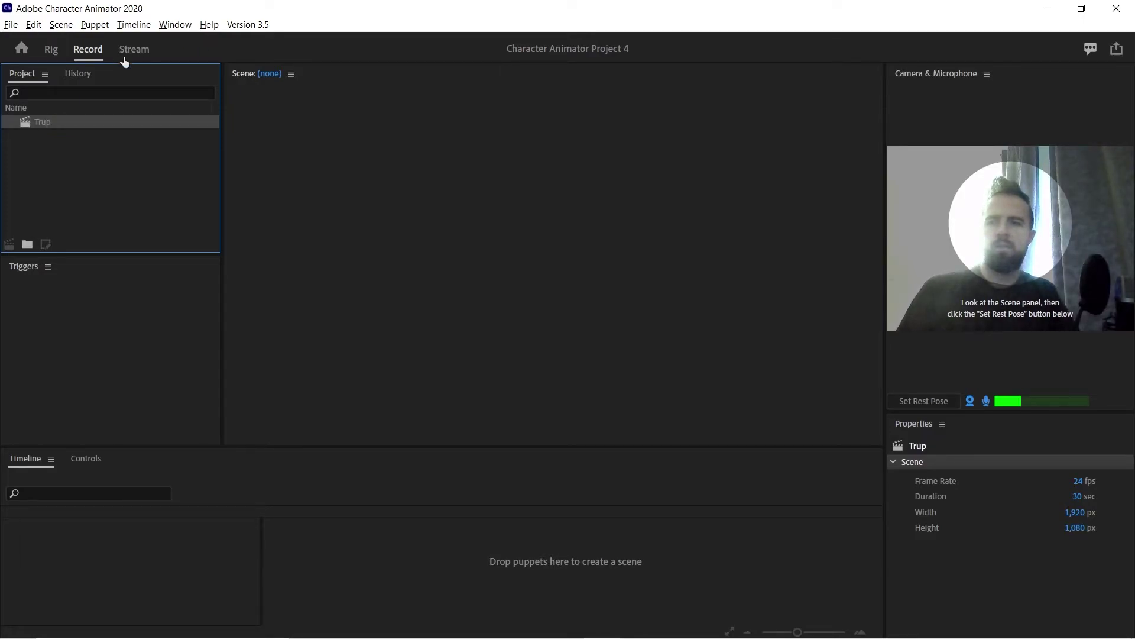
# Import Trump.psd as a puppet and drag it into the Trup scene.
pyautogui.click(19, 26)
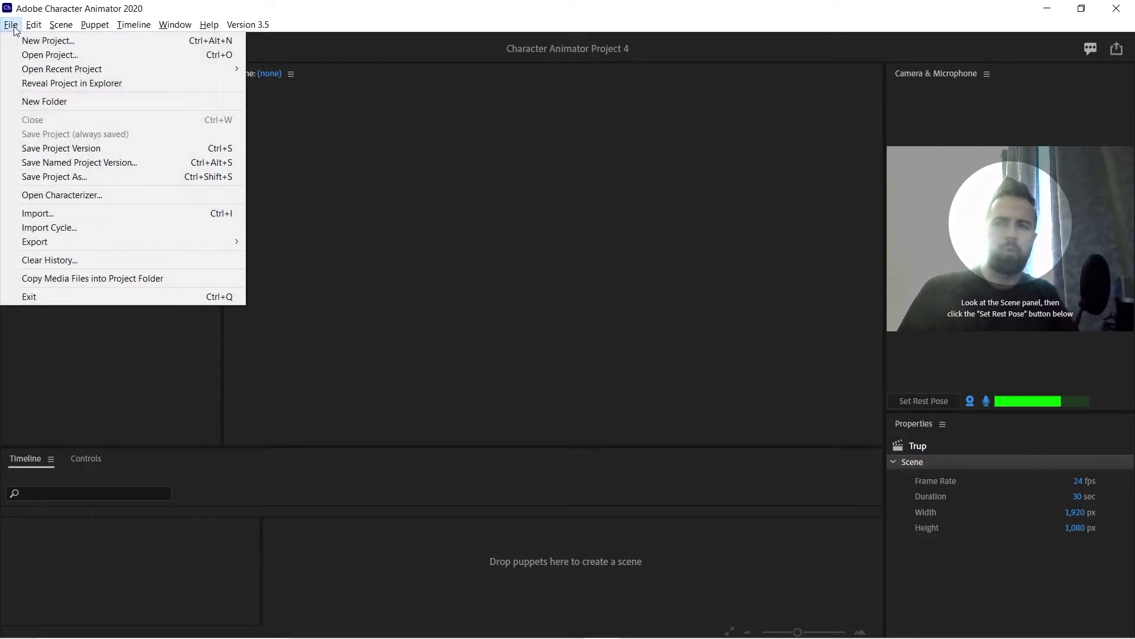
pyautogui.click(57, 214)
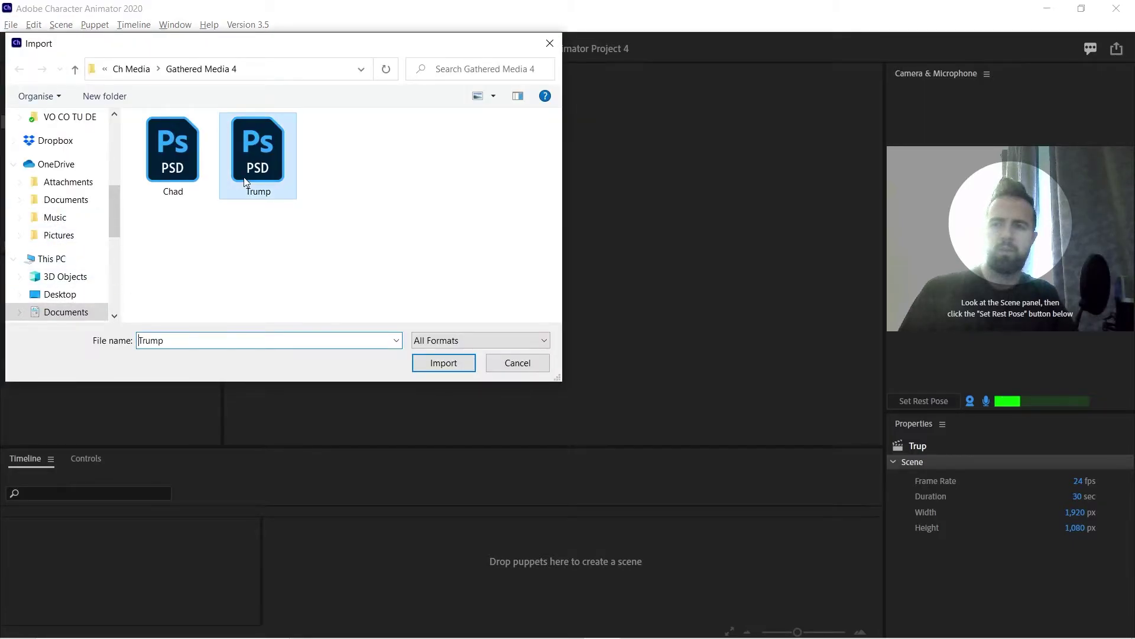
pyautogui.doubleClick(255, 155)
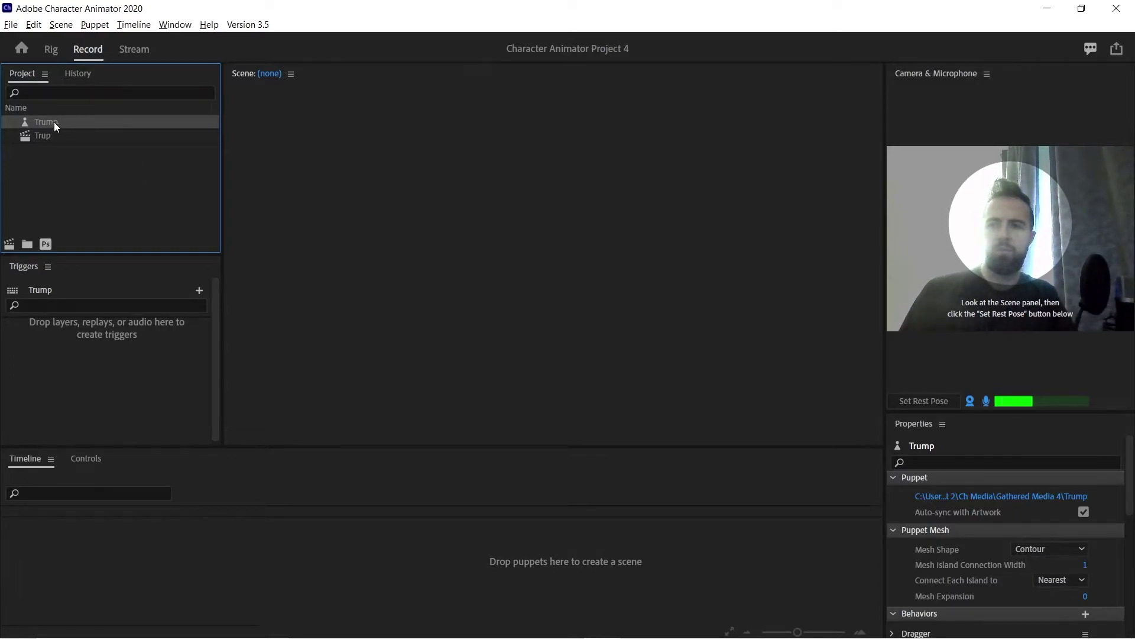
pyautogui.moveTo(54, 122); pyautogui.dragTo(59, 121)
pyautogui.moveTo(58, 121); pyautogui.dragTo(45, 139)
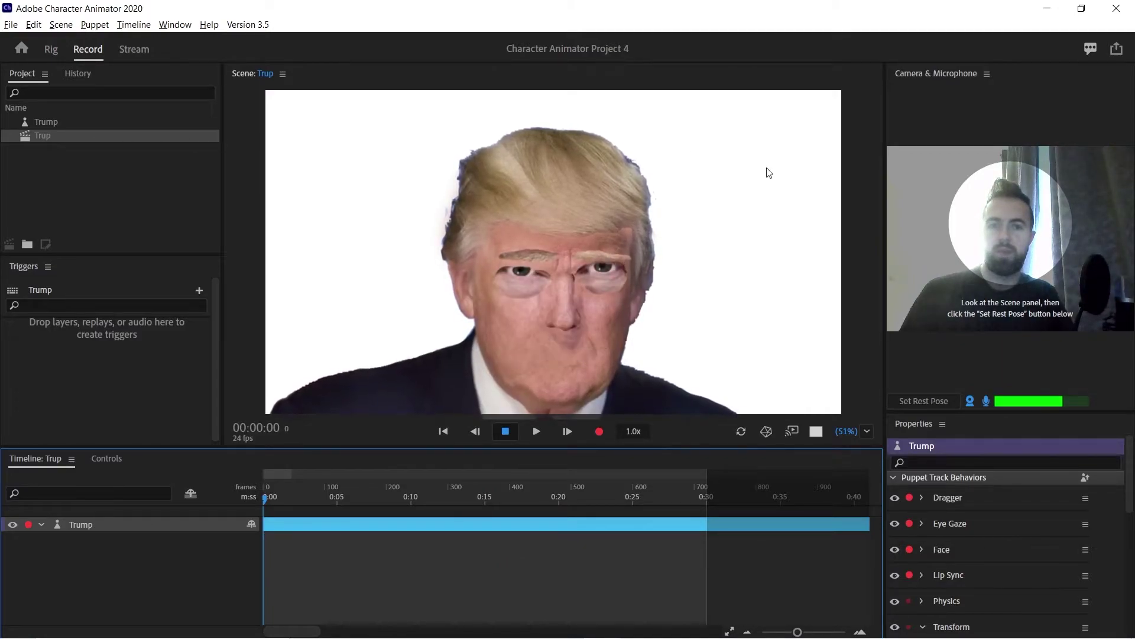
# Set the rest pose from the webcam so face tracking drives the puppet.
pyautogui.click(937, 403)
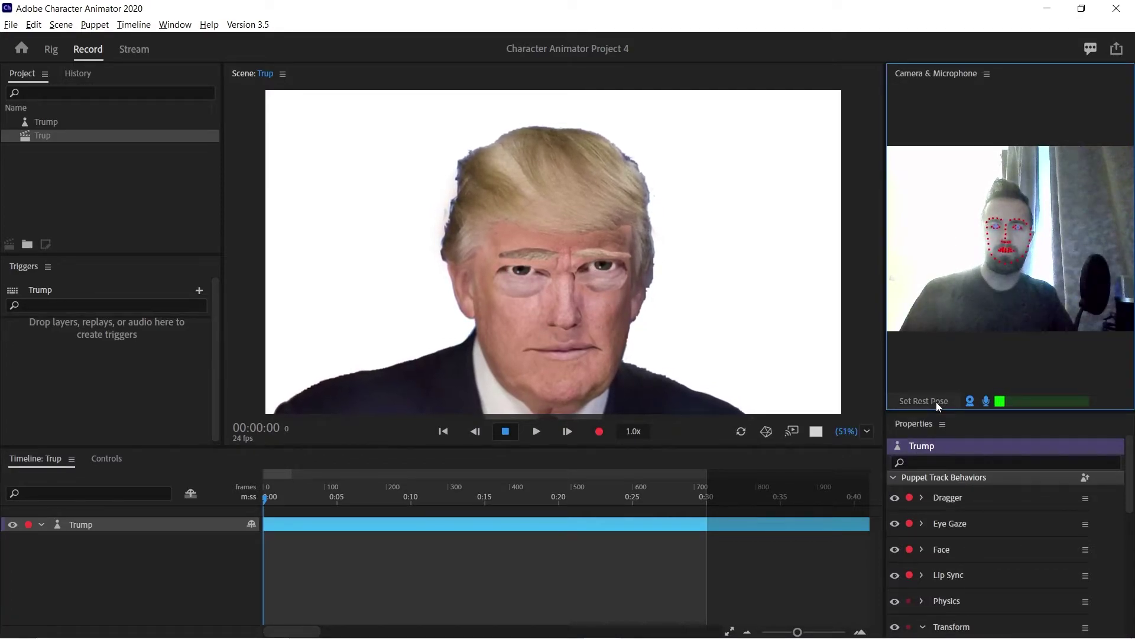
# Start recording a webcam-driven take of the Trump puppet in the Trup scene.
pyautogui.click(600, 432)
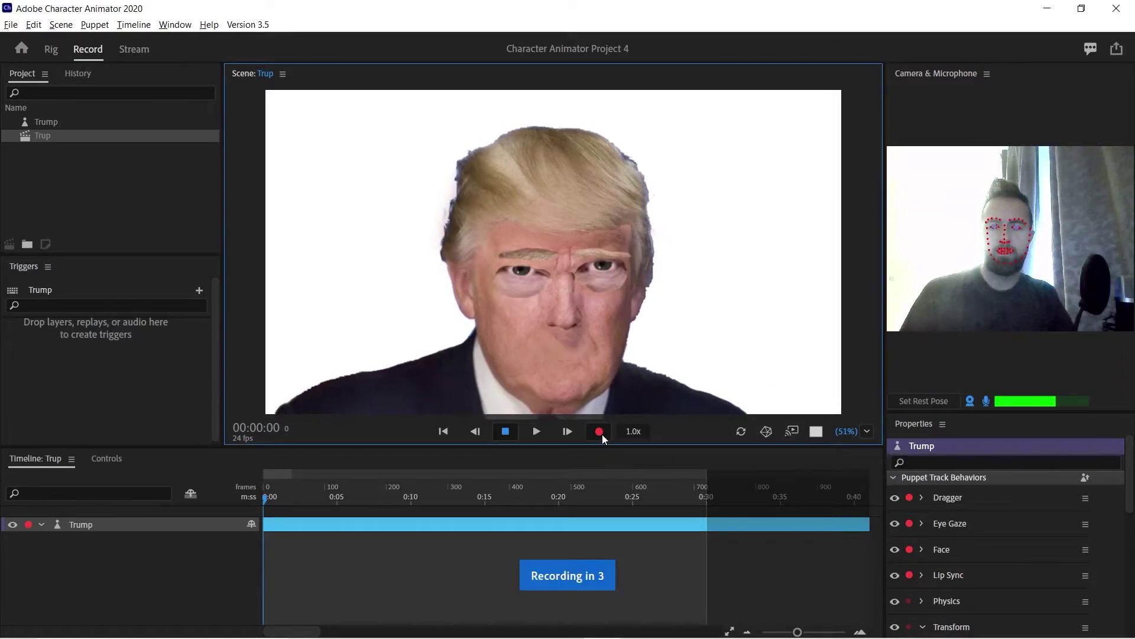